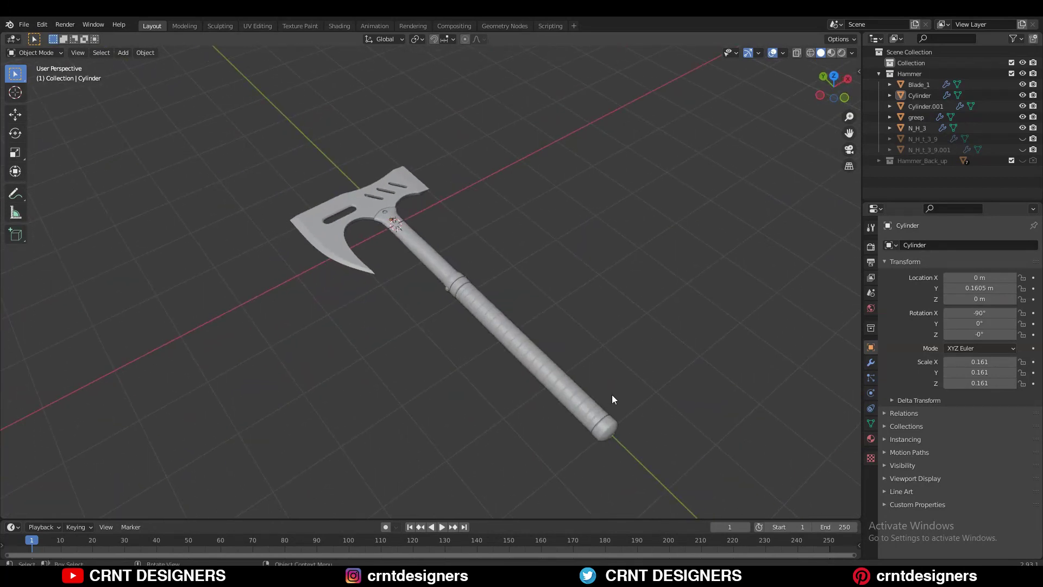
Switch to the UV Editing workspace and select the axe blade
{"action": "middle_click_drag", "start_coordinate": [625, 422], "coordinate": [608, 412], "text": "shift"}
{"action": "middle_click_drag", "start_coordinate": [611, 360], "coordinate": [607, 333], "text": "shift"}
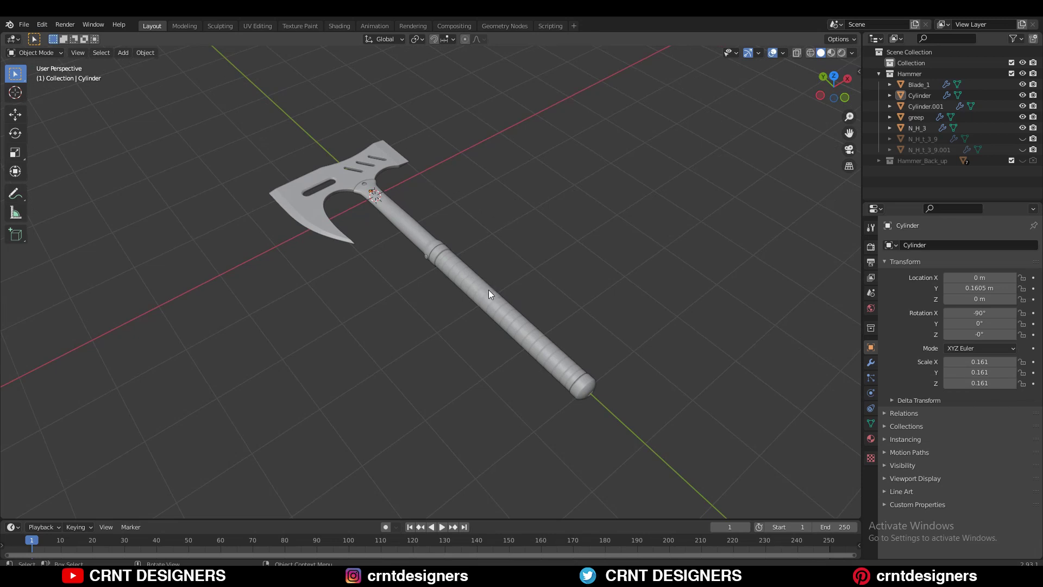
{"action": "middle_click_drag", "start_coordinate": [487, 289], "coordinate": [467, 284]}
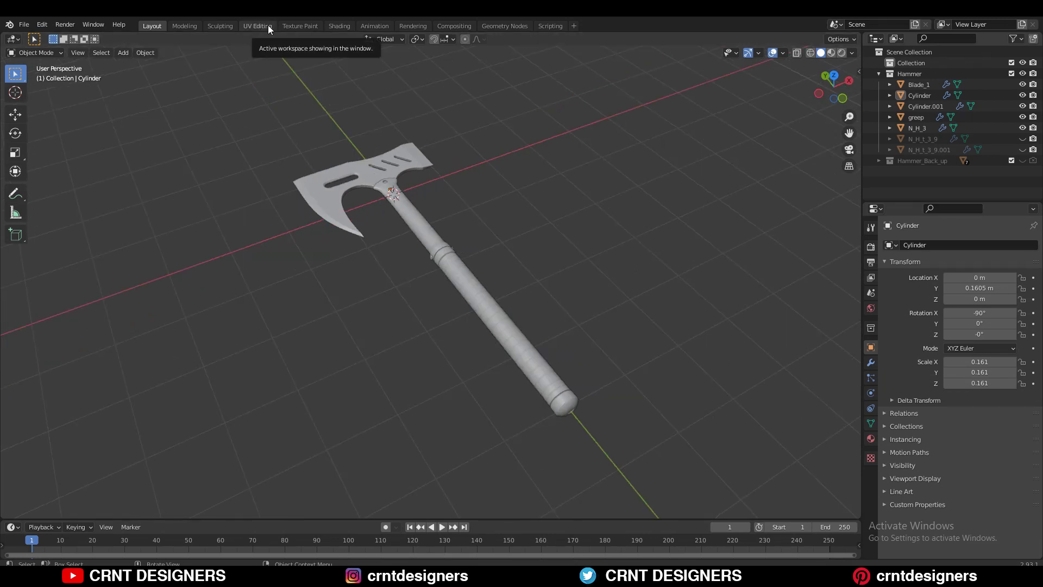
{"action": "left_click", "coordinate": [267, 25]}
{"action": "middle_click_drag", "start_coordinate": [673, 267], "coordinate": [677, 223], "text": "ctrl"}
{"action": "key", "text": "Tab"}
{"action": "middle_click_drag", "start_coordinate": [614, 172], "coordinate": [624, 318], "text": "shift"}
{"action": "middle_click_drag", "start_coordinate": [624, 319], "coordinate": [585, 270], "text": "ctrl"}
{"action": "left_click", "coordinate": [601, 223]}
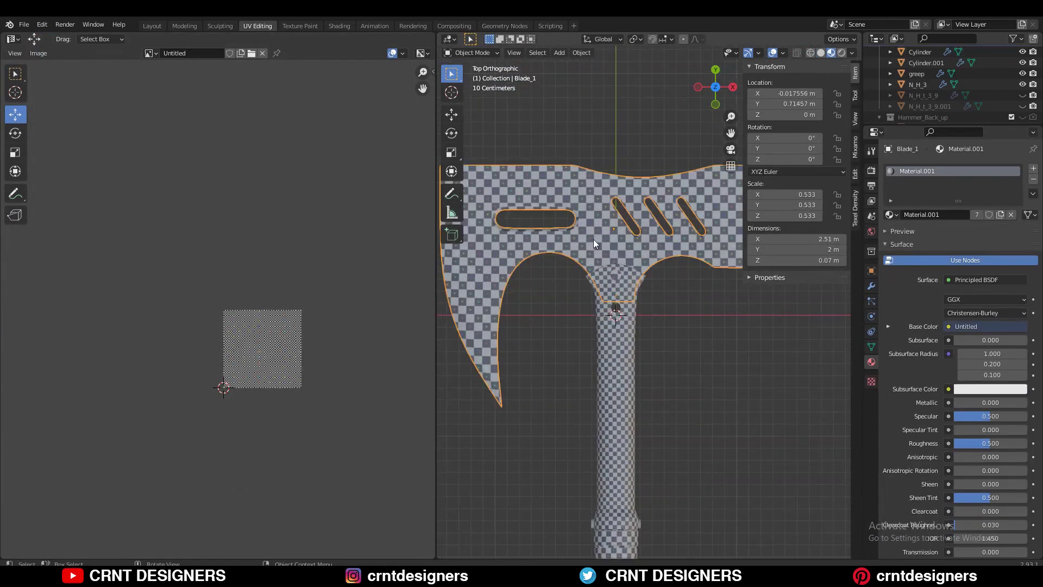
Unwrap the axe blade's mesh in Edit Mode
{"action": "middle_click_drag", "start_coordinate": [569, 226], "coordinate": [588, 349], "text": "shift"}
{"action": "key", "text": "Tab"}
{"action": "scroll", "coordinate": [375, 342], "scroll_direction": "up", "scroll_amount": 1}
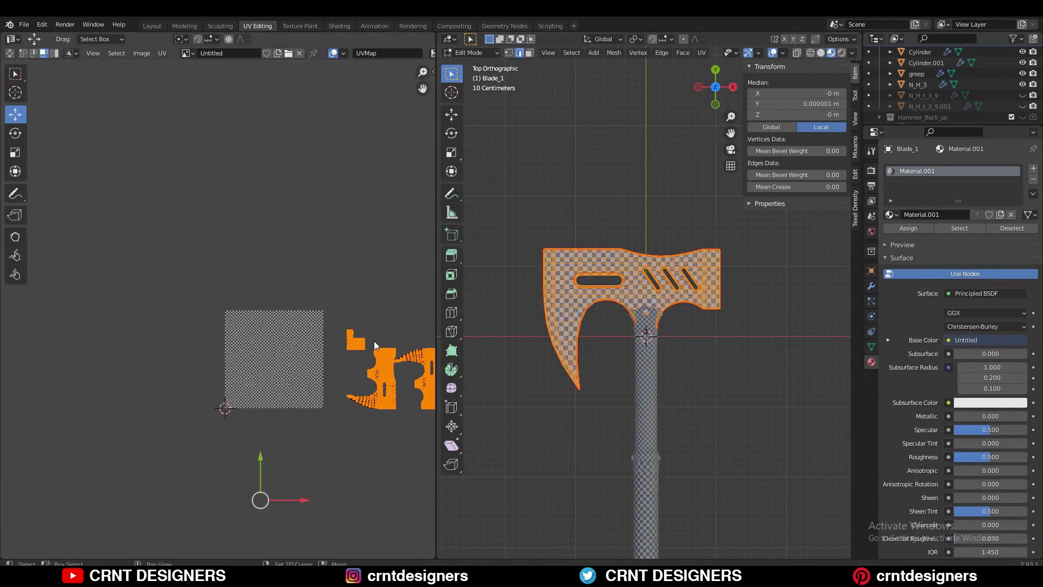
{"action": "middle_click_drag", "start_coordinate": [372, 342], "coordinate": [270, 308], "text": "shift"}
{"action": "scroll", "coordinate": [269, 309], "scroll_direction": "up", "scroll_amount": 4}
{"action": "middle_click_drag", "start_coordinate": [261, 394], "coordinate": [143, 325], "text": "shift"}
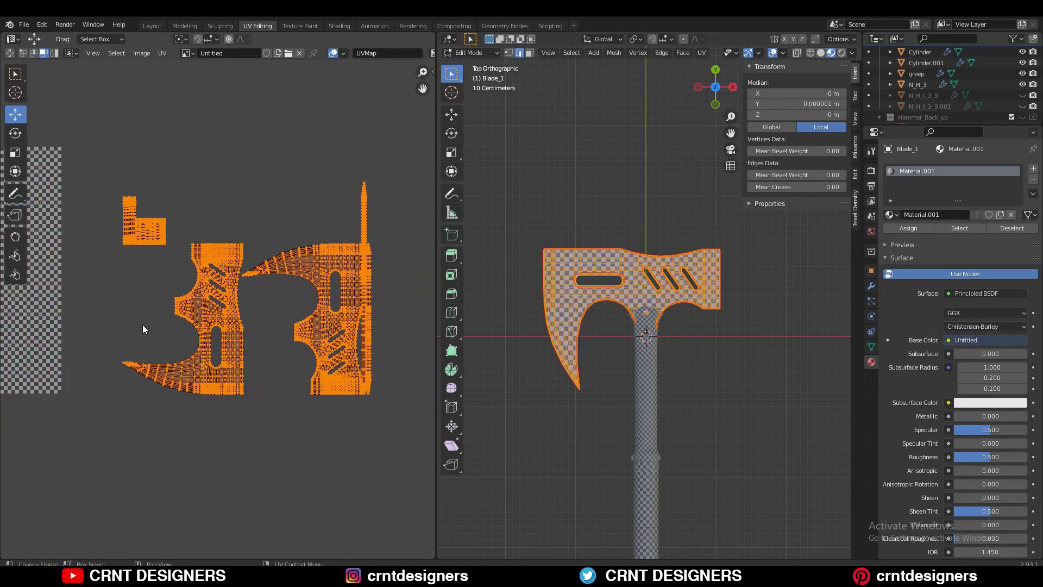
{"action": "left_click", "coordinate": [701, 53]}
{"action": "left_click", "coordinate": [716, 68]}
{"action": "scroll", "coordinate": [191, 340], "scroll_direction": "down", "scroll_amount": 3}
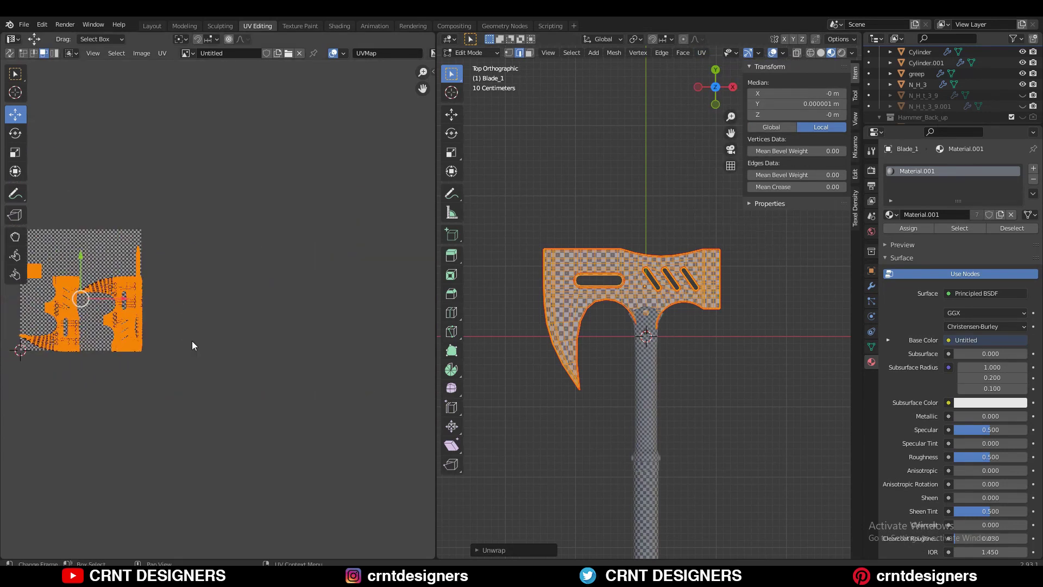
Move the blade's UV islands outside the tile, to its right side, and return to Object Mode
{"action": "middle_click_drag", "start_coordinate": [191, 341], "coordinate": [217, 341], "text": "shift"}
{"action": "key", "text": "g"}
{"action": "left_click", "coordinate": [322, 268], "text": "ctrl"}
{"action": "key", "text": "Tab"}
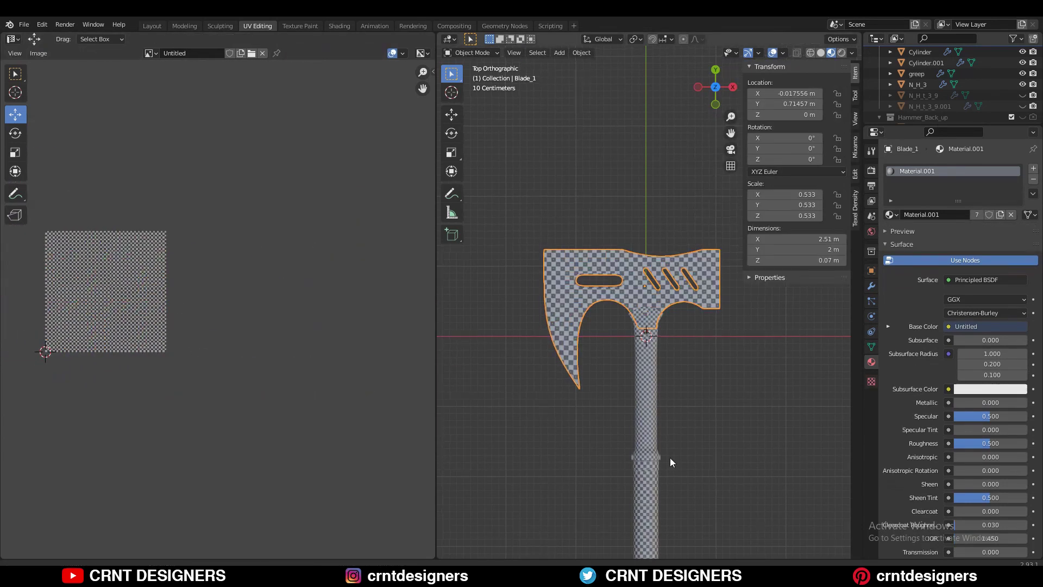
Select all parts of the axe and bring their UV islands up together in Edit Mode
{"action": "scroll", "coordinate": [670, 458], "scroll_direction": "down", "scroll_amount": 3}
{"action": "middle_click_drag", "start_coordinate": [660, 462], "coordinate": [618, 288], "text": "shift"}
{"action": "left_click_drag", "start_coordinate": [677, 143], "coordinate": [472, 466]}
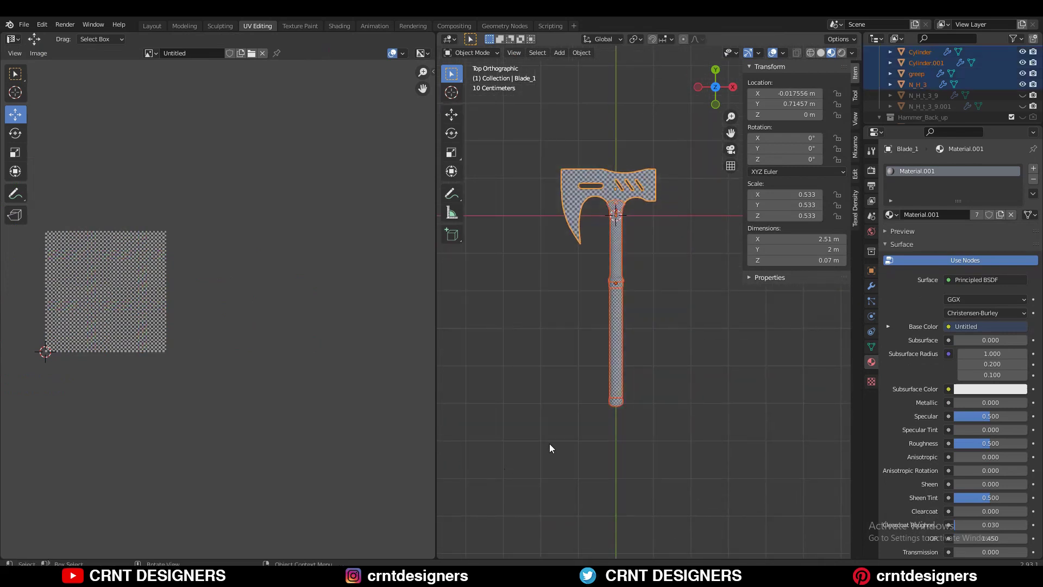
{"action": "key", "text": "Tab"}
{"action": "scroll", "coordinate": [598, 397], "scroll_direction": "up", "scroll_amount": 2}
{"action": "scroll", "coordinate": [321, 379], "scroll_direction": "up", "scroll_amount": 1}
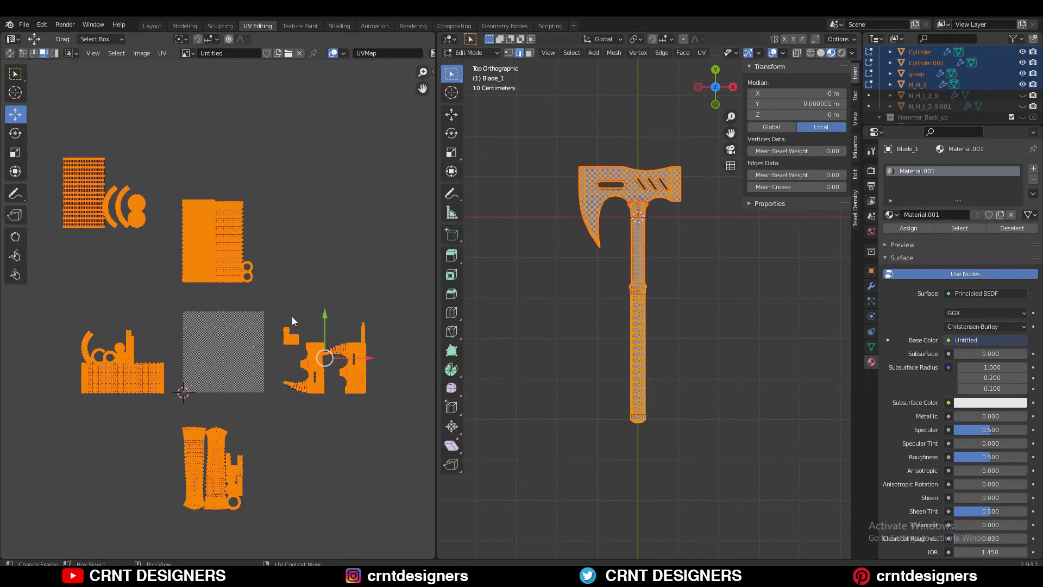
{"action": "middle_click_drag", "start_coordinate": [272, 433], "coordinate": [292, 393]}
{"action": "left_click", "coordinate": [260, 418]}
{"action": "key", "text": "KP_Decimal"}
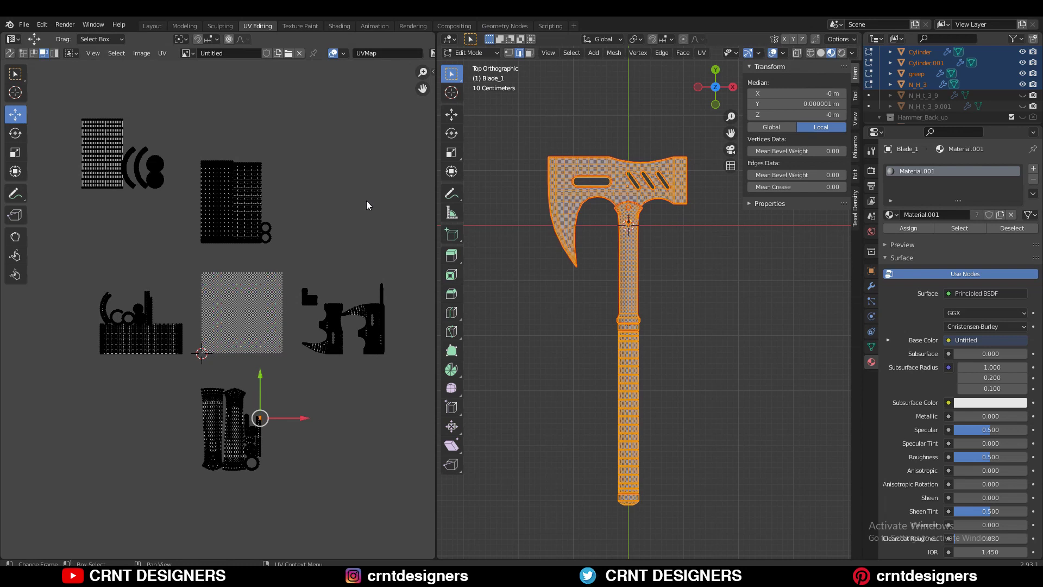
Show the TexTools options in the UV editor and look over the axe's UV islands around the tile
{"action": "key", "text": "n"}
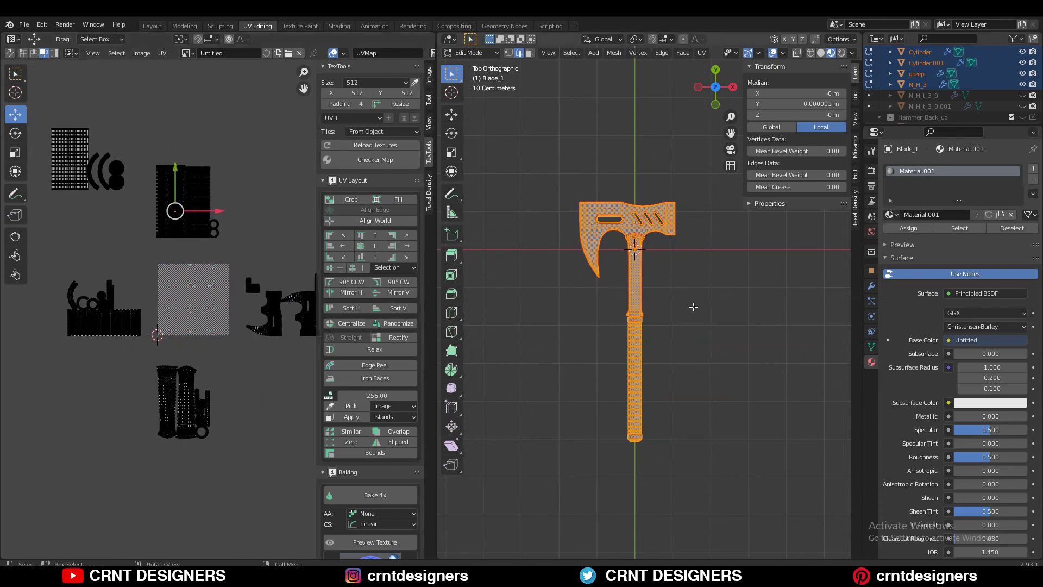
{"action": "scroll", "coordinate": [663, 299], "scroll_direction": "up", "scroll_amount": 2}
{"action": "middle_click_drag", "start_coordinate": [663, 299], "coordinate": [653, 290], "text": "shift"}
{"action": "scroll", "coordinate": [653, 290], "scroll_direction": "up", "scroll_amount": 1}
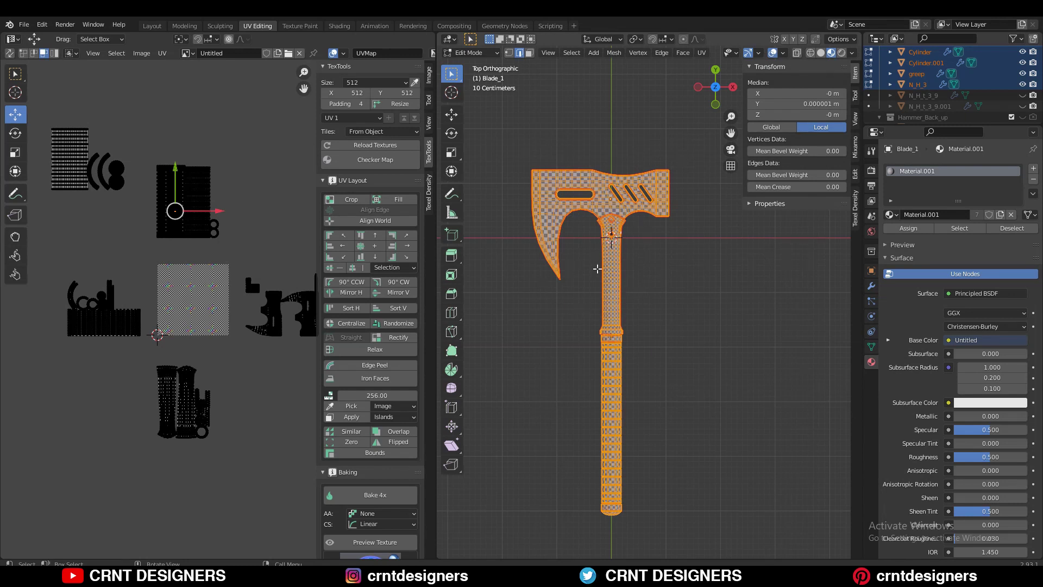
{"action": "scroll", "coordinate": [225, 228], "scroll_direction": "up", "scroll_amount": 3}
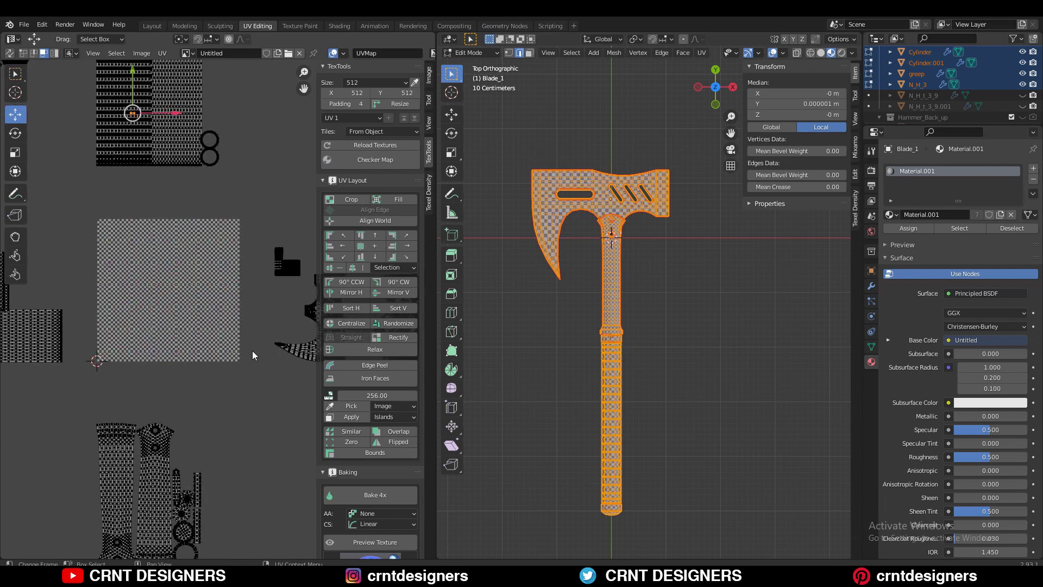
{"action": "middle_click_drag", "start_coordinate": [221, 312], "coordinate": [231, 332], "text": "ctrl"}
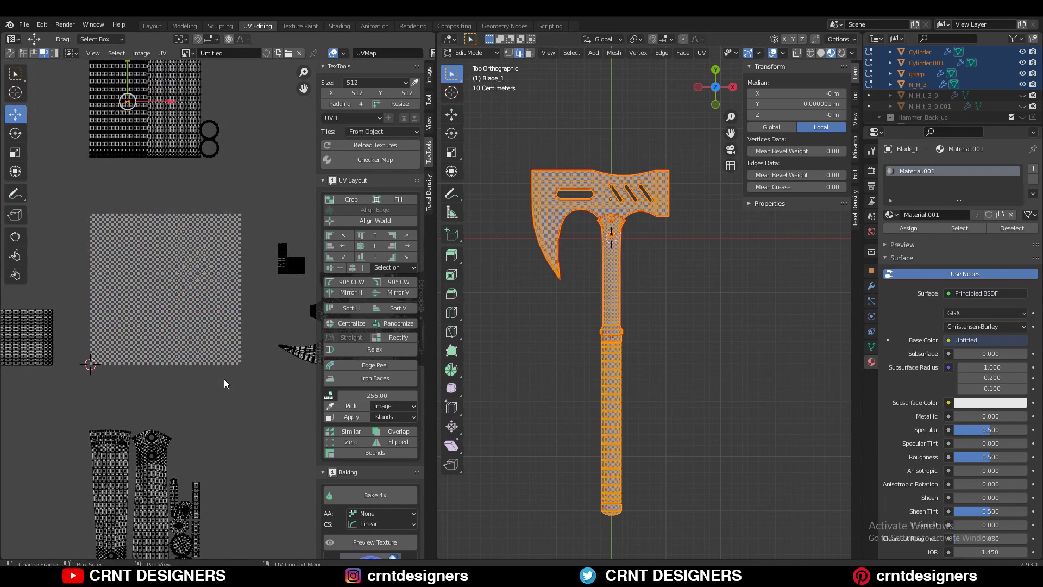
{"action": "middle_click_drag", "start_coordinate": [224, 368], "coordinate": [219, 335], "text": "shift"}
{"action": "middle_click_drag", "start_coordinate": [187, 406], "coordinate": [203, 361], "text": "shift"}
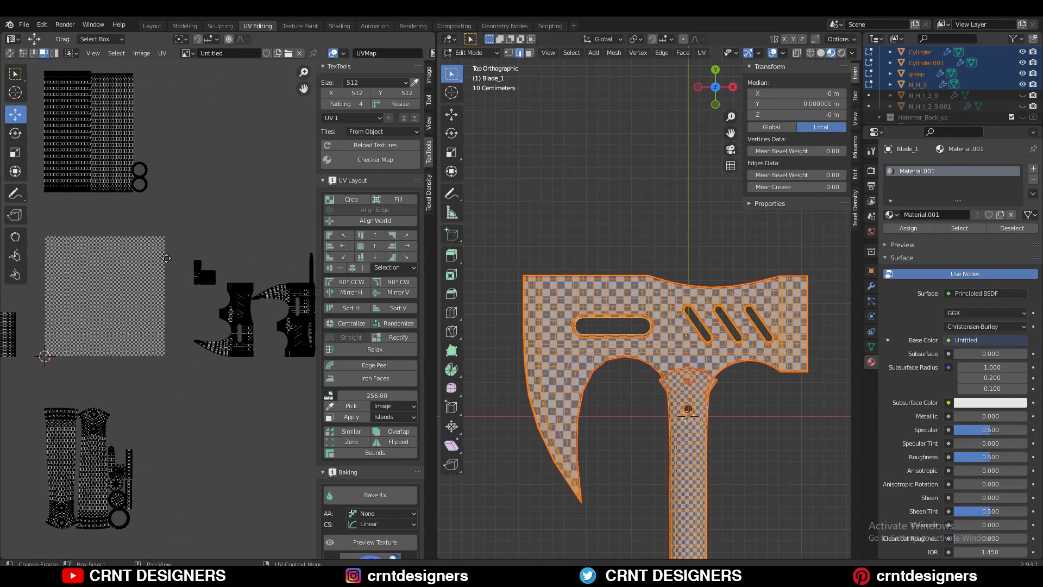
{"action": "middle_click_drag", "start_coordinate": [170, 262], "coordinate": [409, 431], "text": "shift"}
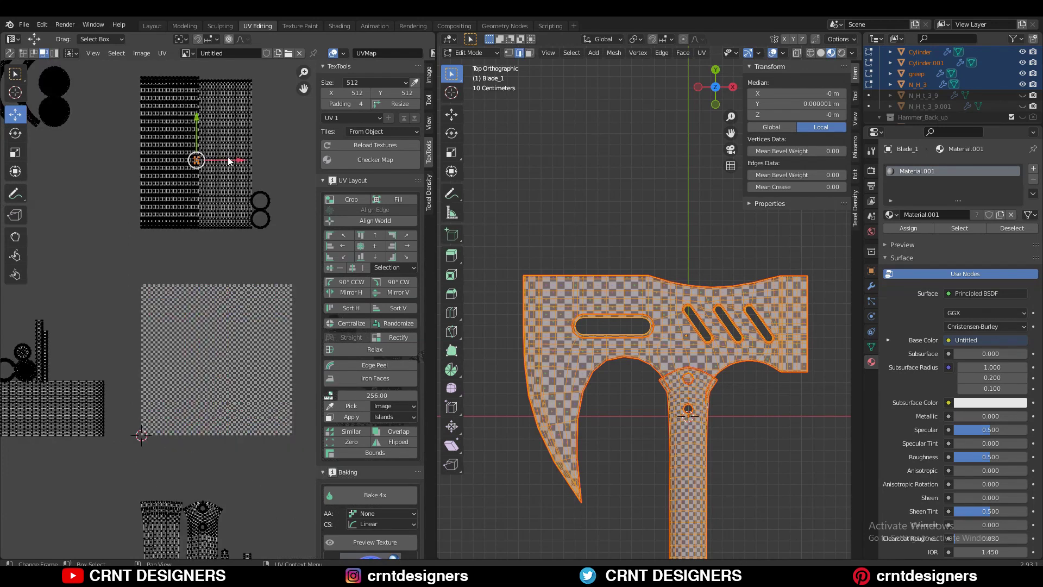
Try the TexTools Crop and Fill operations on the two large islands above the UV tile, undoing each one
{"action": "key", "text": "l"}
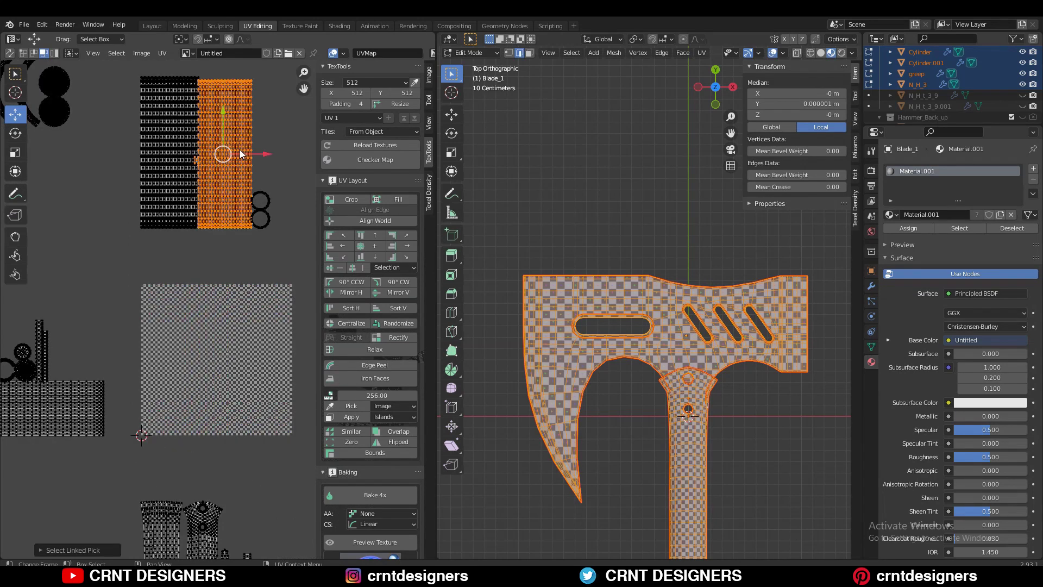
{"action": "key", "text": "g"}
{"action": "key", "text": "l"}
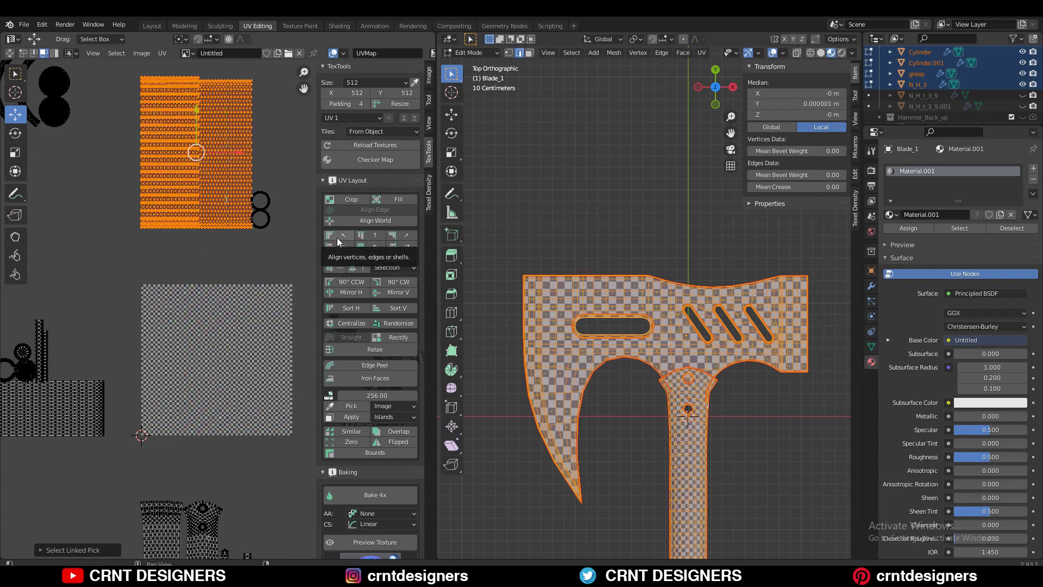
{"action": "left_click", "coordinate": [345, 199]}
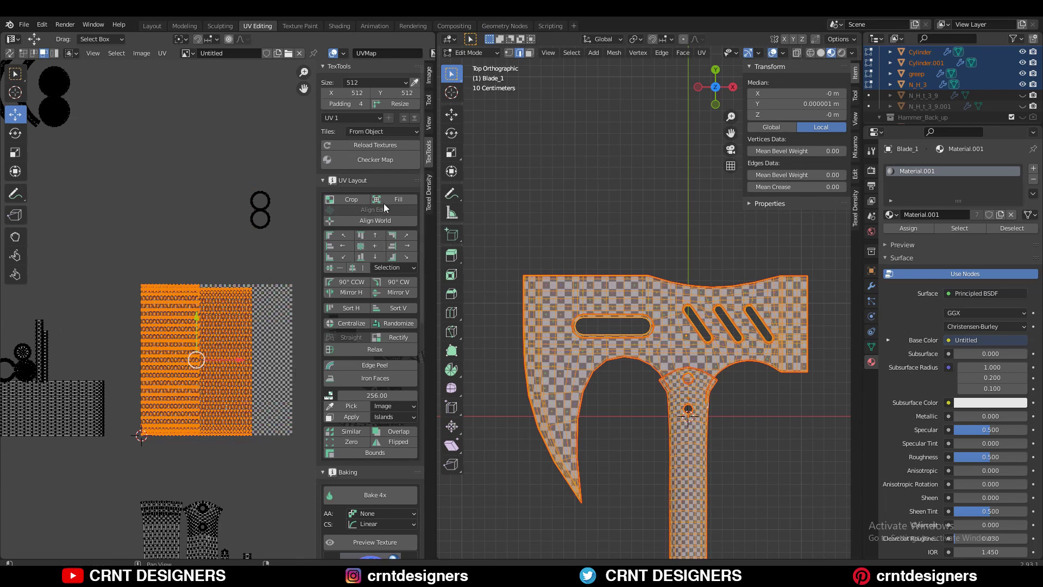
{"action": "key", "text": "ctrl+z"}
{"action": "key", "text": "ctrl+shift+z"}
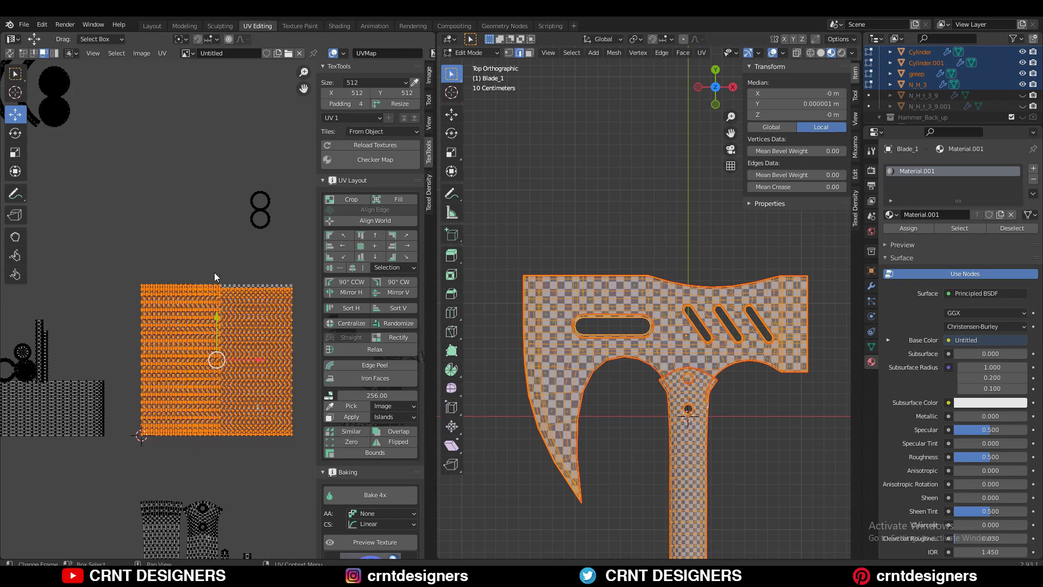
{"action": "key", "text": "ctrl+z"}
Select the UV islands of all axe parts and try fitting them into the tile with Crop and with Fill
{"action": "scroll", "coordinate": [240, 353], "scroll_direction": "down", "scroll_amount": 6}
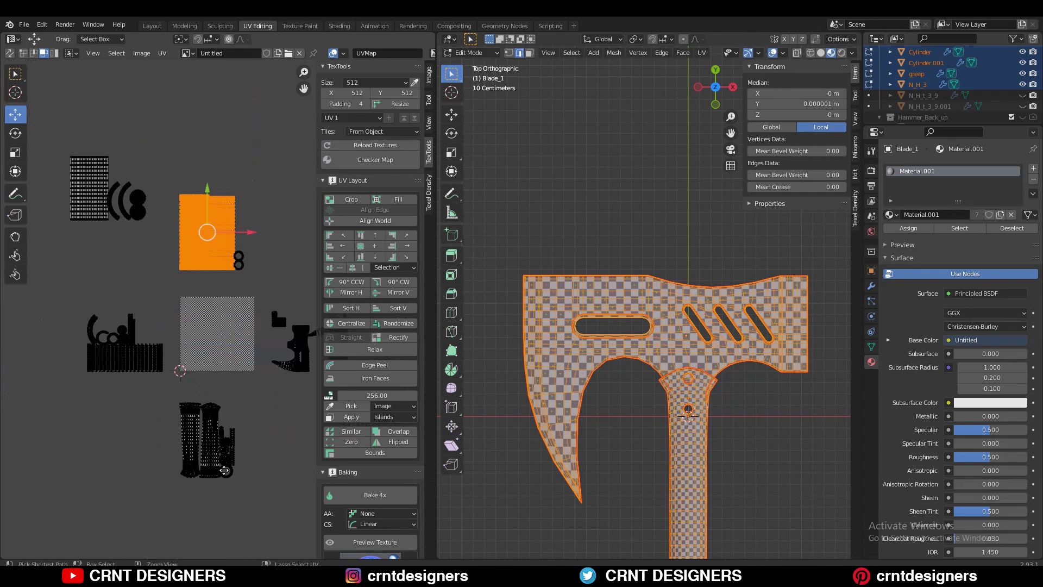
{"action": "scroll", "coordinate": [244, 384], "scroll_direction": "up", "scroll_amount": 6}
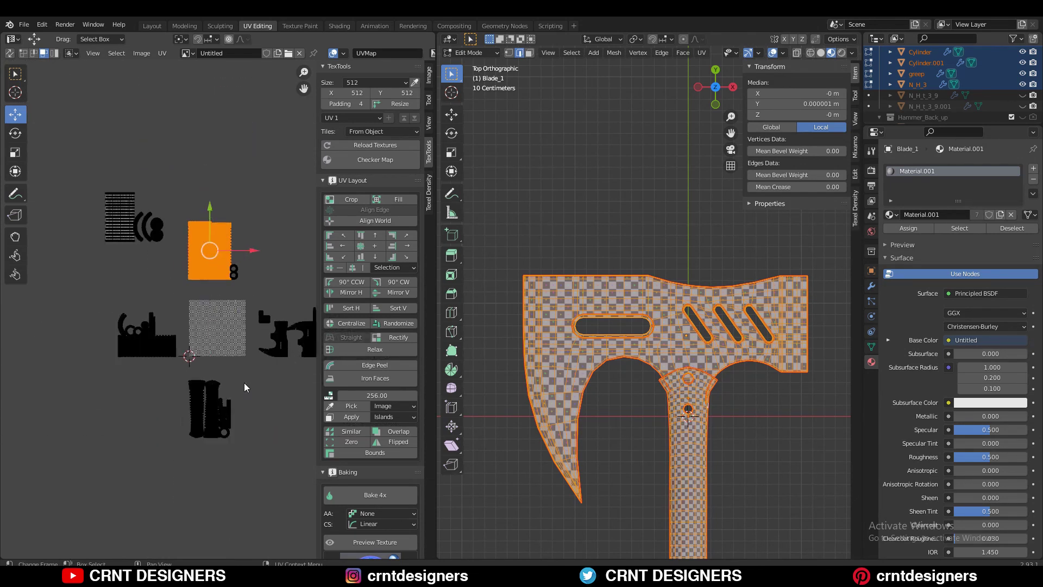
{"action": "key", "text": "a"}
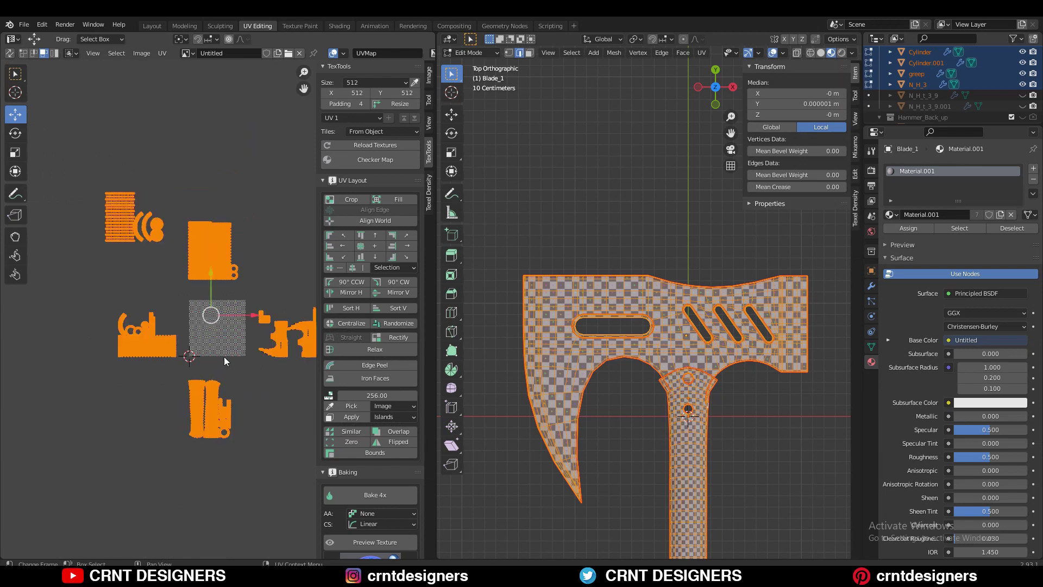
{"action": "scroll", "coordinate": [240, 370], "scroll_direction": "right", "scroll_amount": 2}
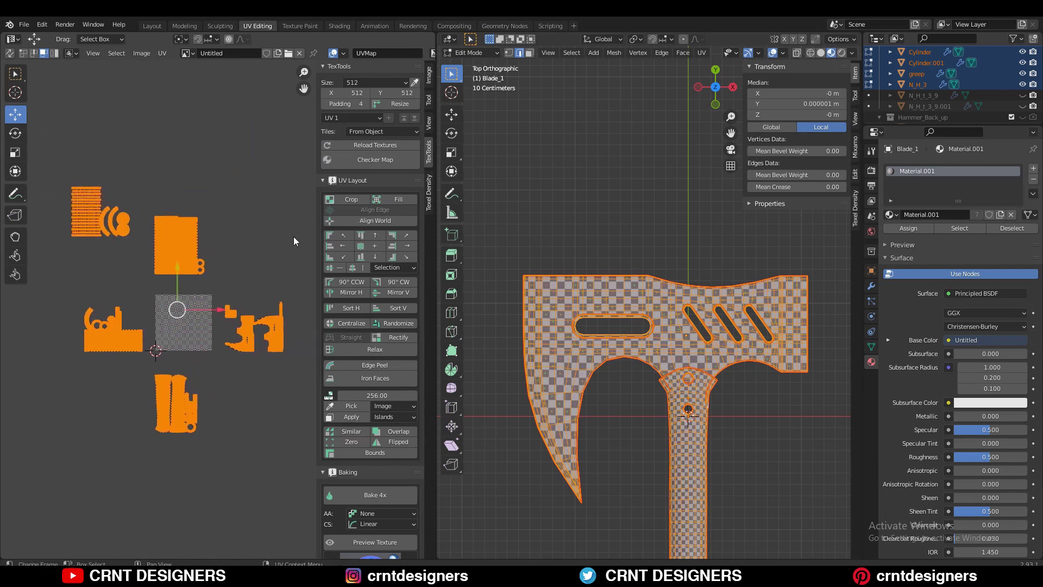
{"action": "left_click", "coordinate": [351, 200]}
{"action": "scroll", "coordinate": [217, 330], "scroll_direction": "up", "scroll_amount": 5}
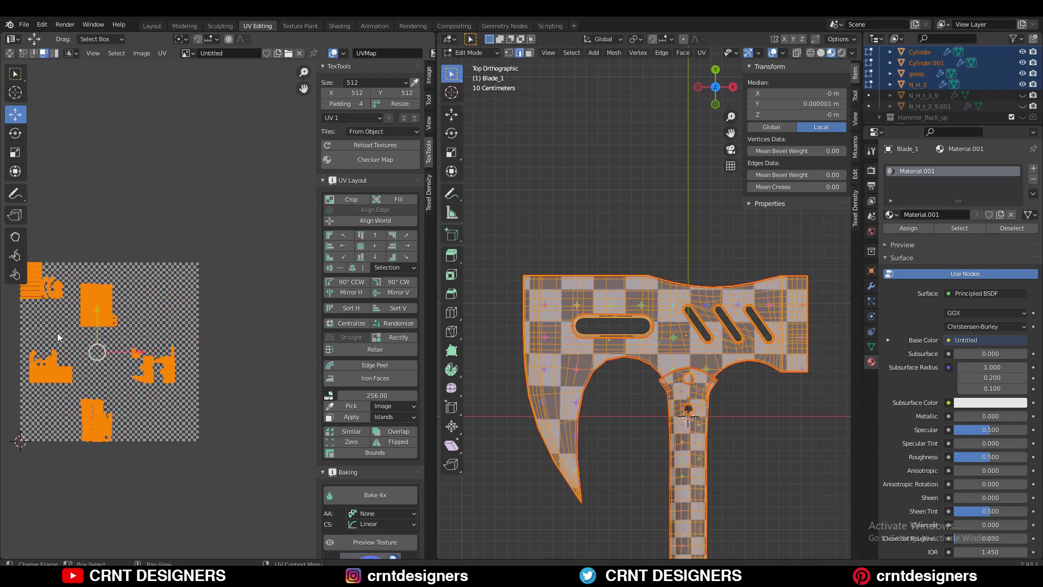
{"action": "middle_click_drag", "start_coordinate": [59, 336], "coordinate": [128, 318]}
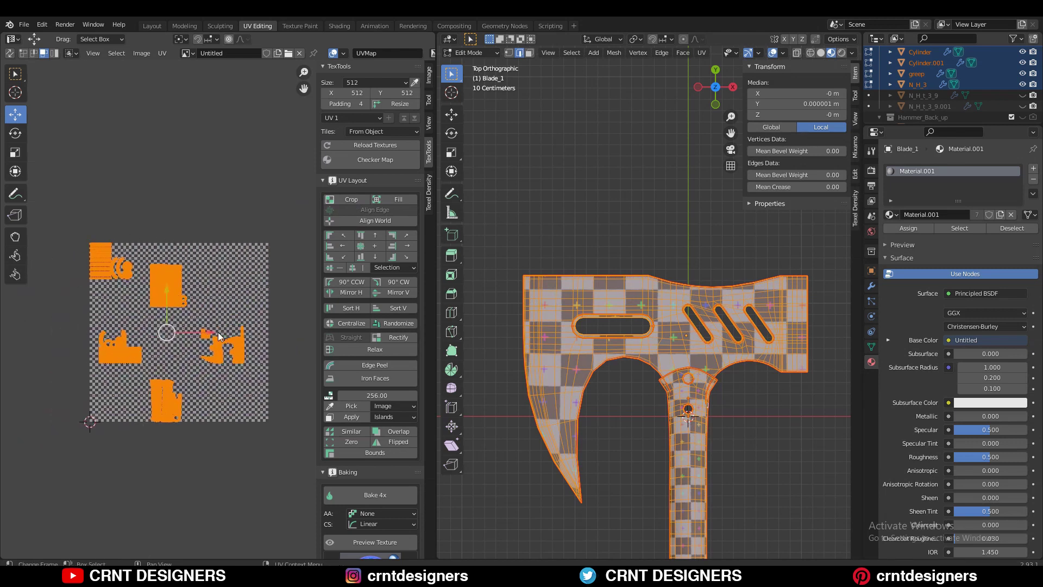
{"action": "key", "text": "ctrl+z"}
{"action": "scroll", "coordinate": [216, 330], "scroll_direction": "down", "scroll_amount": 5}
{"action": "scroll", "coordinate": [200, 446], "scroll_direction": "down", "scroll_amount": 2}
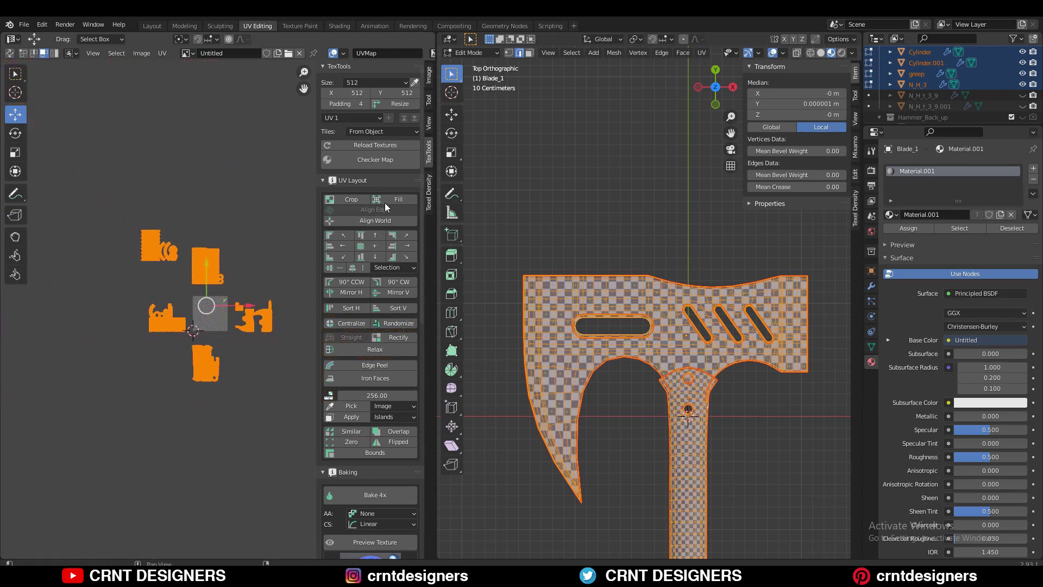
{"action": "left_click", "coordinate": [387, 202]}
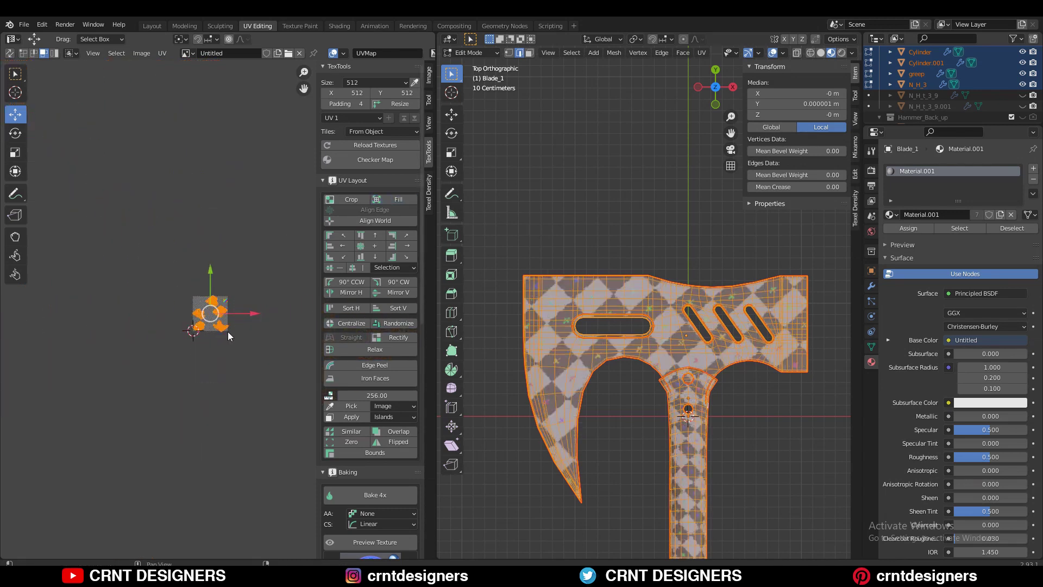
{"action": "scroll", "coordinate": [248, 332], "scroll_direction": "up", "scroll_amount": 8}
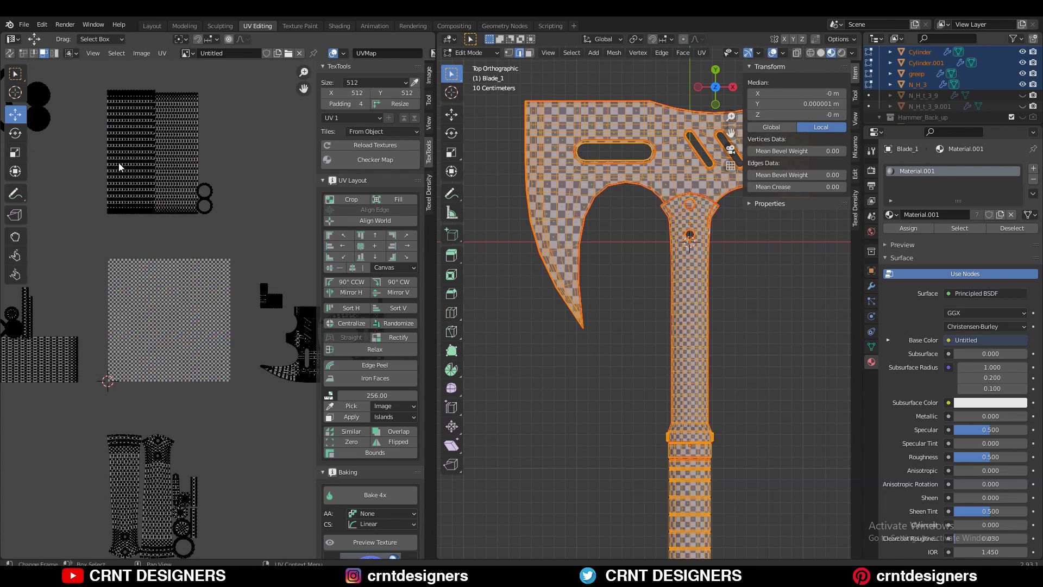
Select the two large islands above the UV tile and align them to the canvas's top-left corner, centre, right edge and left edge in turn
{"action": "key", "text": "l"}
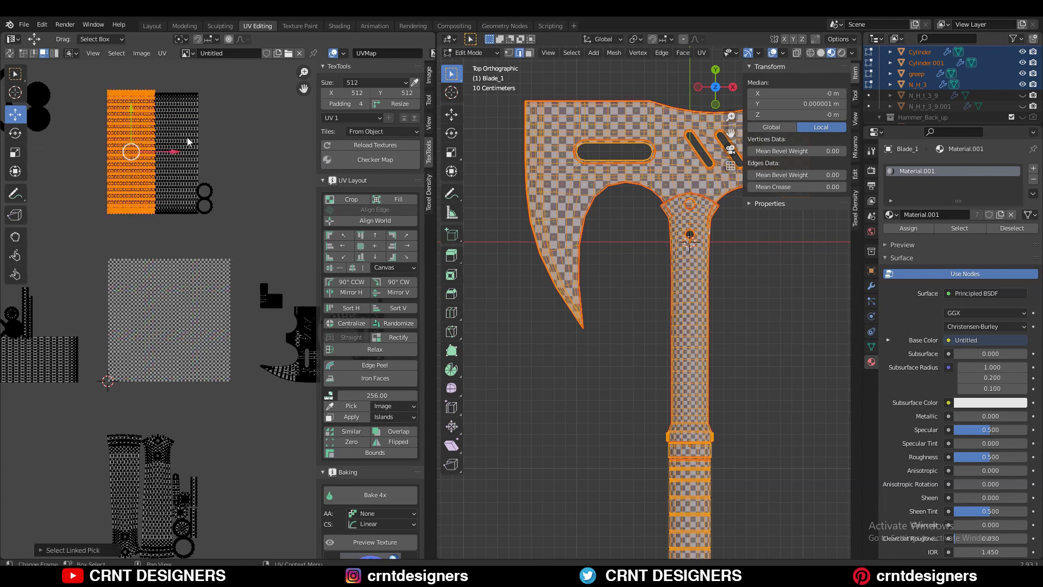
{"action": "key", "text": "l"}
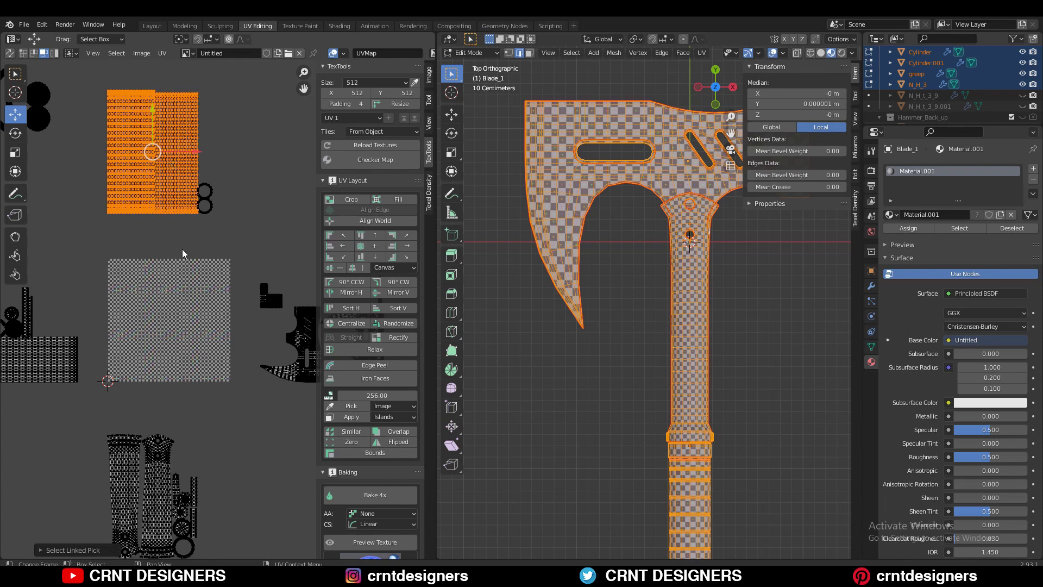
{"action": "middle_click_drag", "start_coordinate": [193, 245], "coordinate": [217, 239]}
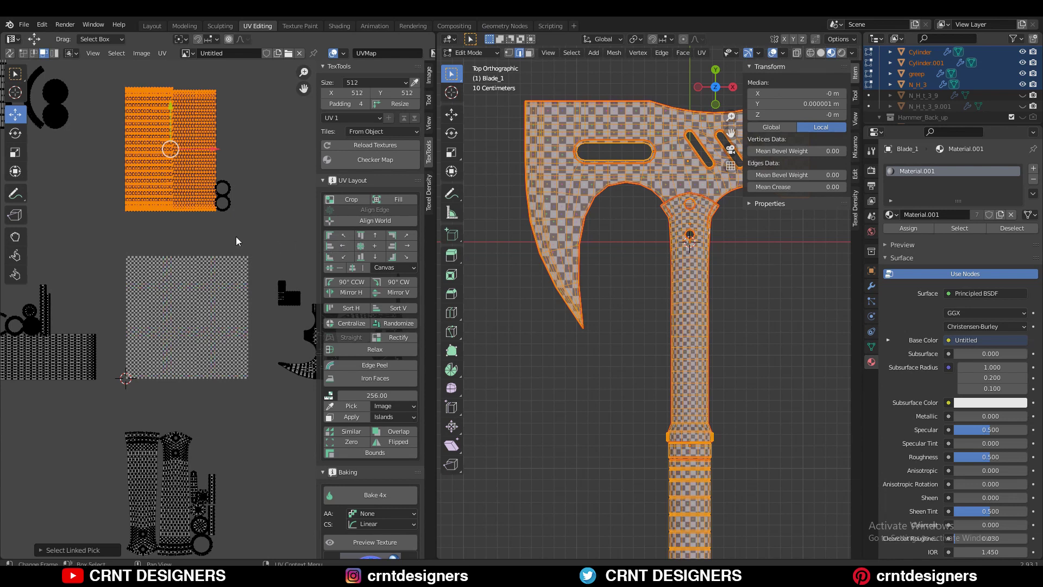
{"action": "left_click", "coordinate": [344, 238]}
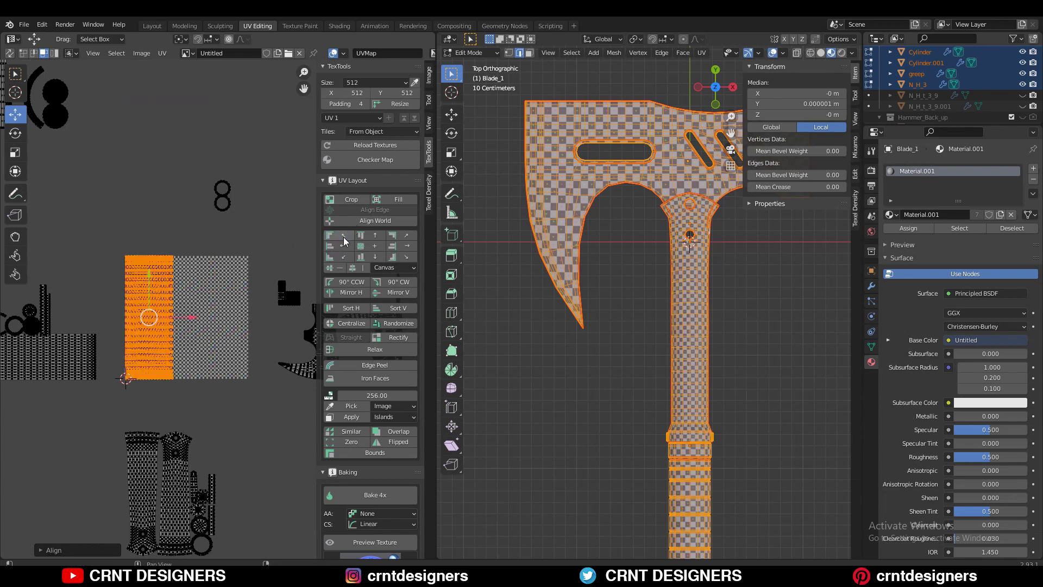
{"action": "left_click", "coordinate": [375, 246]}
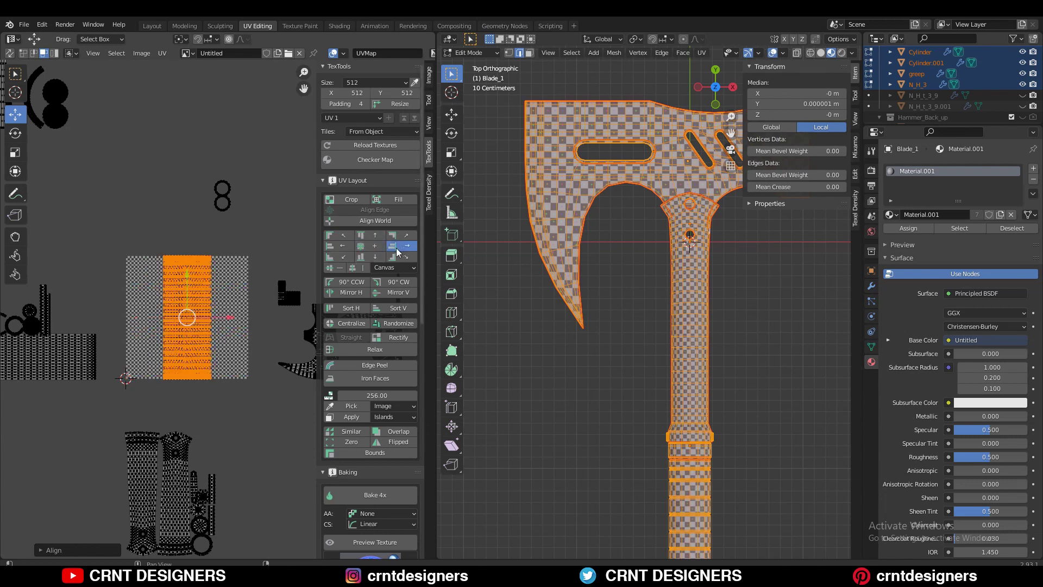
{"action": "left_click", "coordinate": [396, 248]}
{"action": "left_click", "coordinate": [343, 249]}
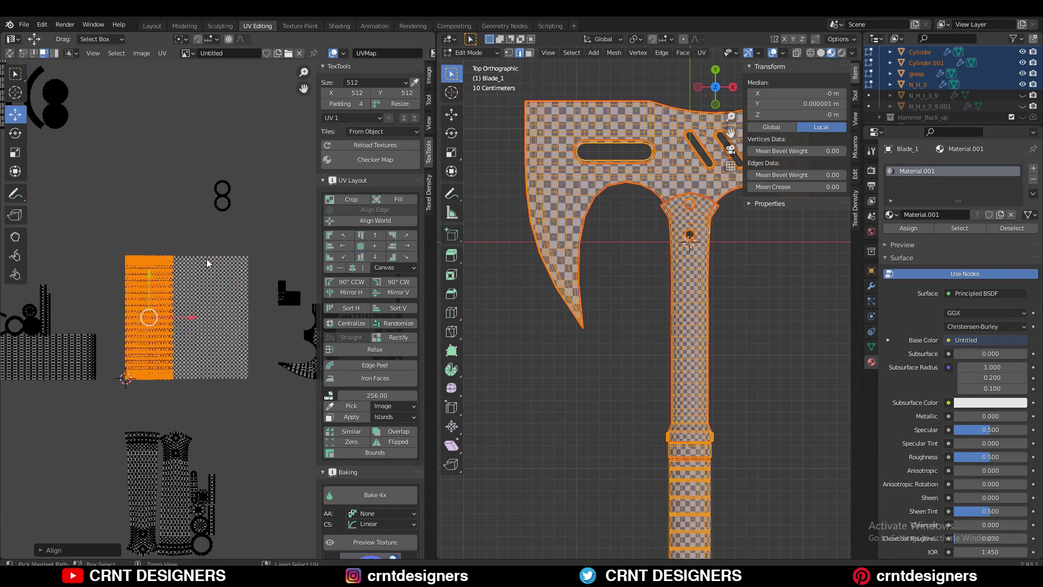
Undo the canvas alignments of the two large islands and switch the alignment mode to Selection
{"action": "key", "text": "ctrl+z"}
{"action": "key", "text": "ctrl+z"}
{"action": "key", "text": "ctrl+z"}
{"action": "key", "text": "ctrl+z"}
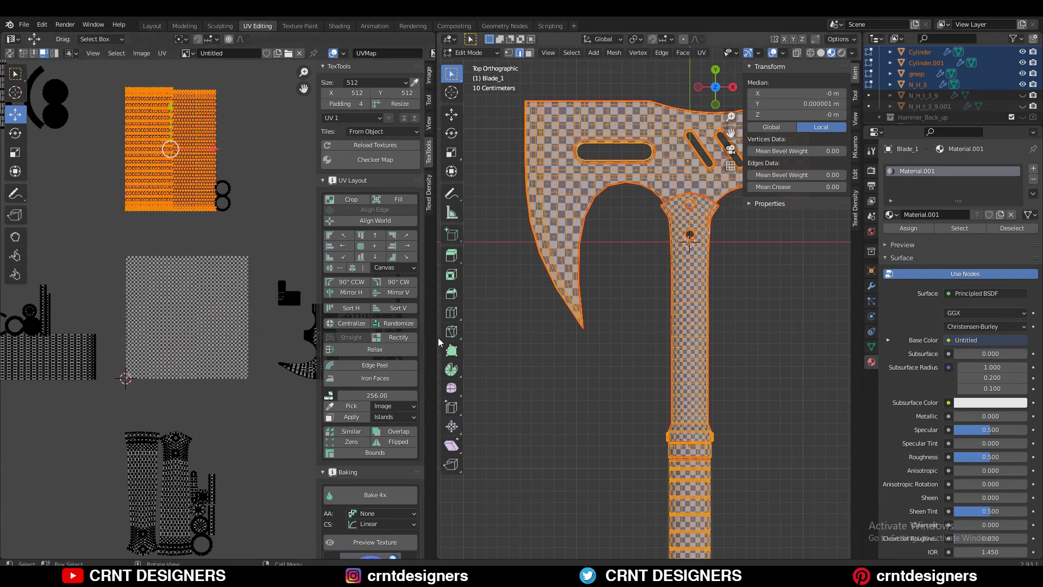
{"action": "left_click", "coordinate": [409, 267]}
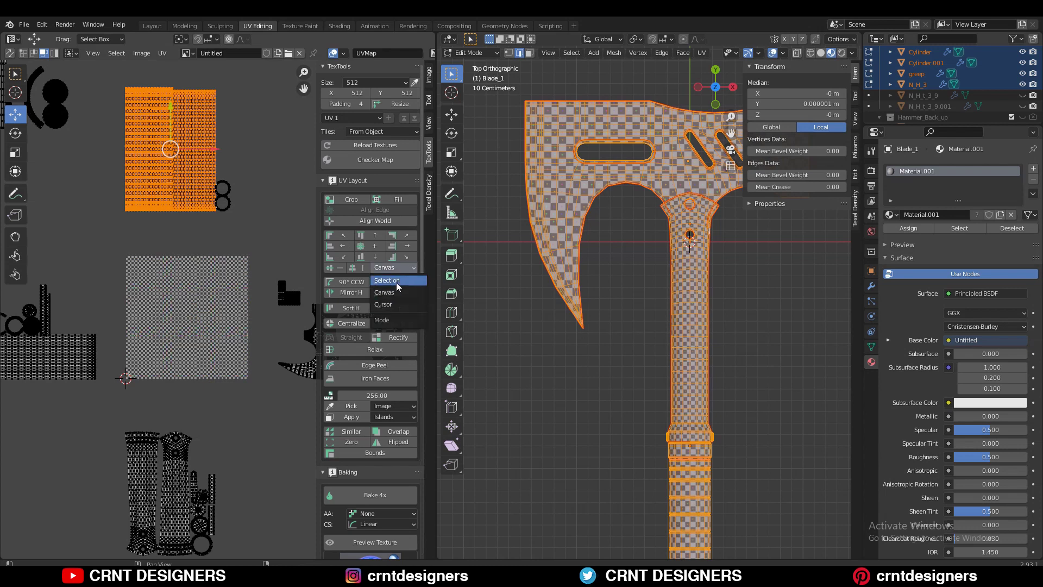
{"action": "left_click", "coordinate": [396, 280]}
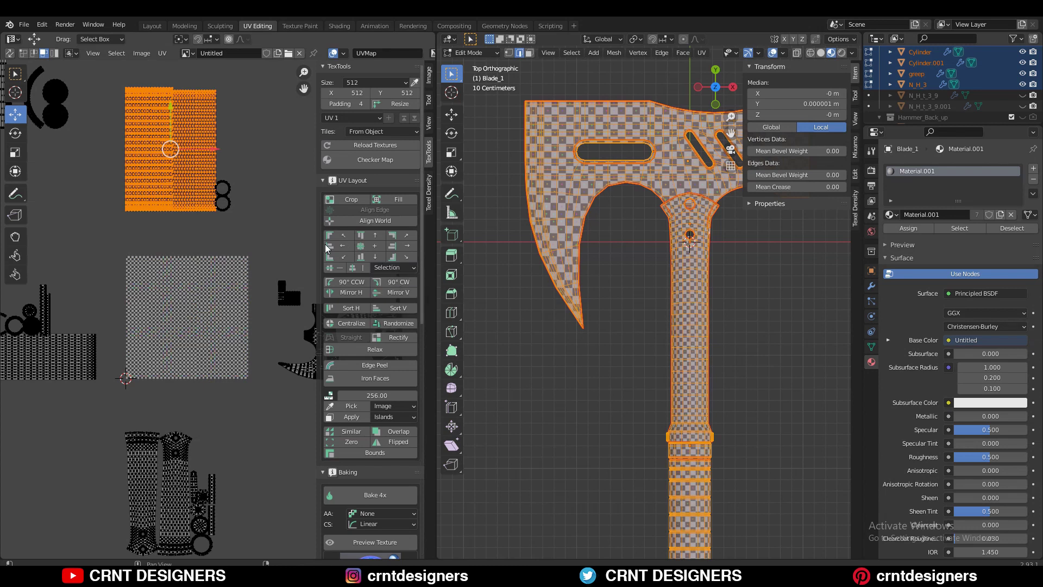
{"action": "left_click", "coordinate": [353, 242]}
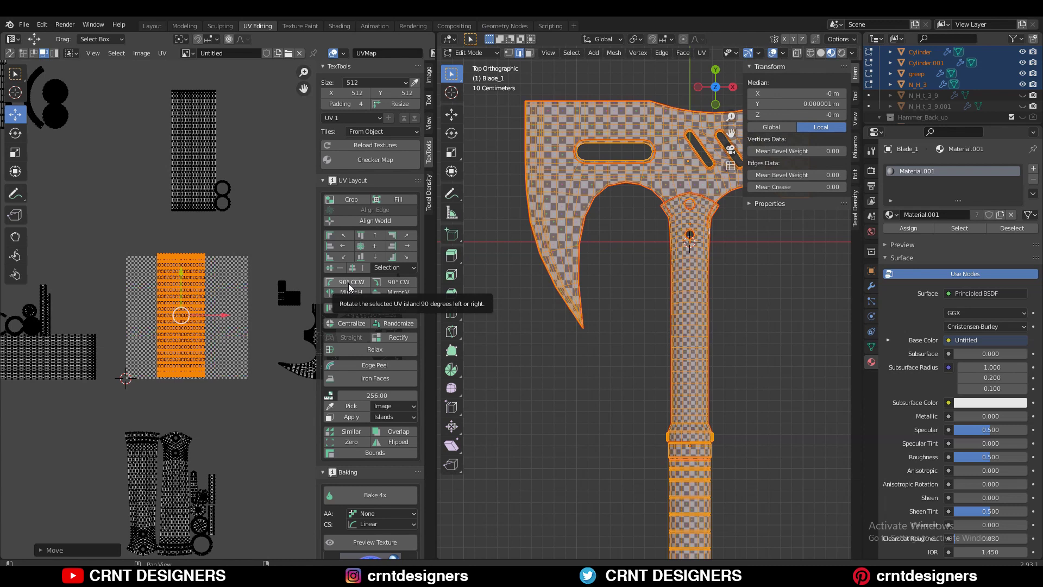
Rotate the large island lying on the UV tile in 90° steps, counter-clockwise and back clockwise
{"action": "left_click", "coordinate": [349, 283]}
{"action": "left_click", "coordinate": [349, 283]}
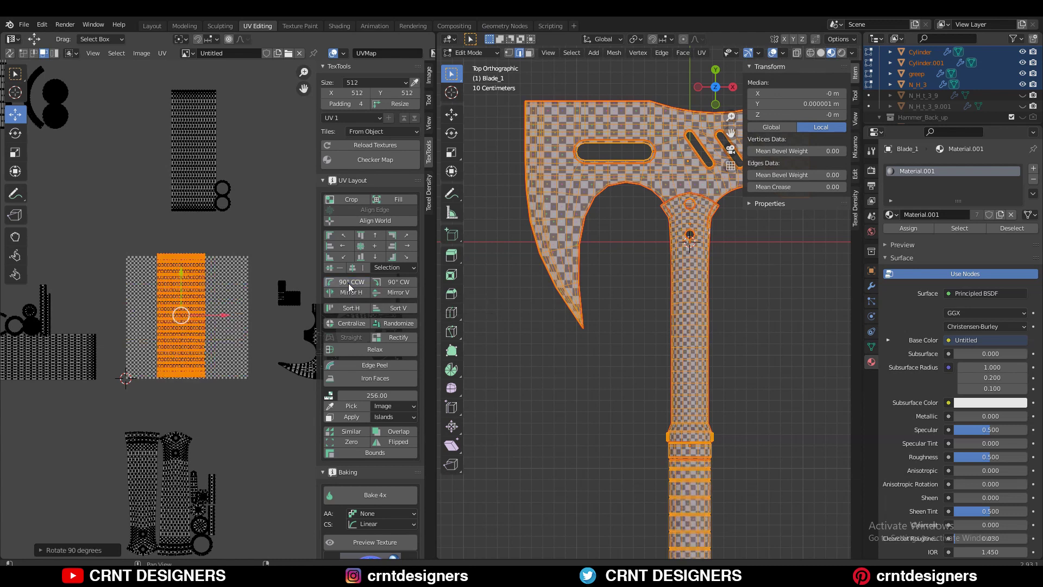
{"action": "left_click", "coordinate": [349, 282]}
{"action": "left_click", "coordinate": [396, 280]}
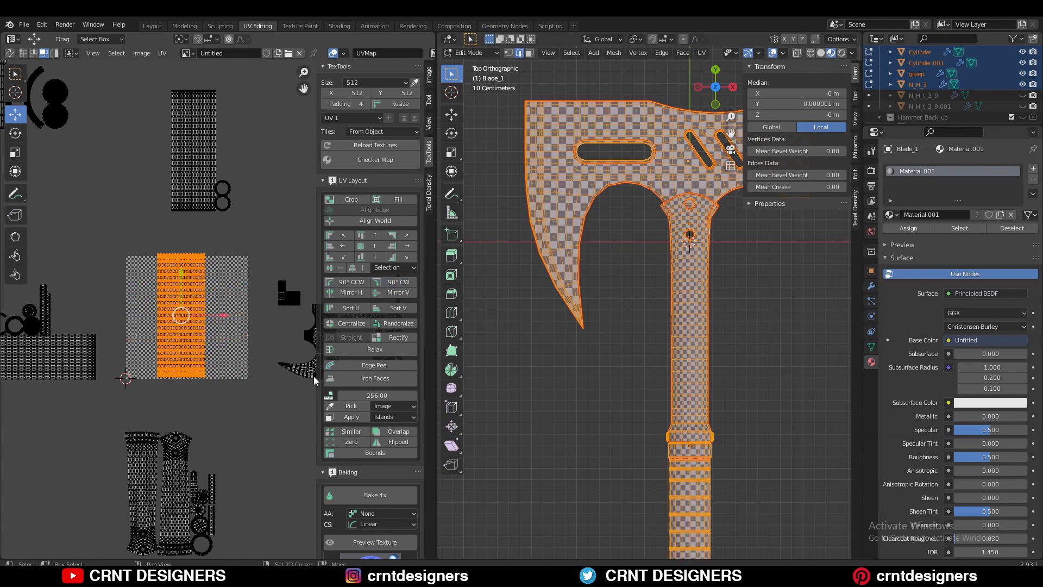
Move the linked axe-head island onto the UV tile and mirror it horizontally and vertically
{"action": "mouse_move", "coordinate": [296, 370]}
{"action": "middle_mouse_down"}
{"action": "mouse_move", "coordinate": [298, 347]}
{"action": "mouse_move", "coordinate": [287, 356]}
{"action": "middle_mouse_up"}
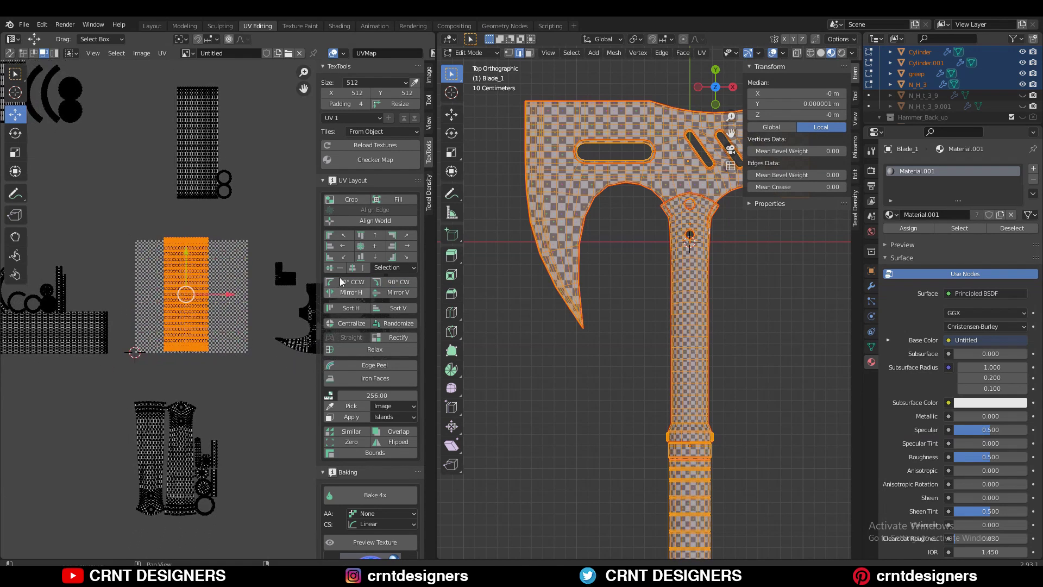
{"action": "middle_click_drag", "start_coordinate": [226, 369], "coordinate": [220, 388], "text": "ctrl"}
{"action": "key", "text": "l"}
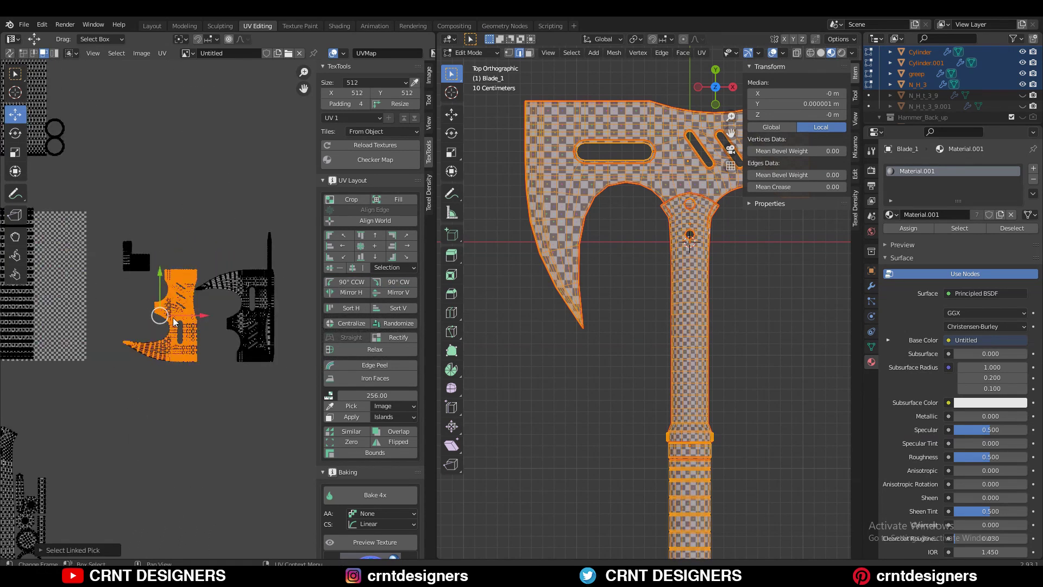
{"action": "left_click_drag", "start_coordinate": [161, 316], "coordinate": [133, 317]}
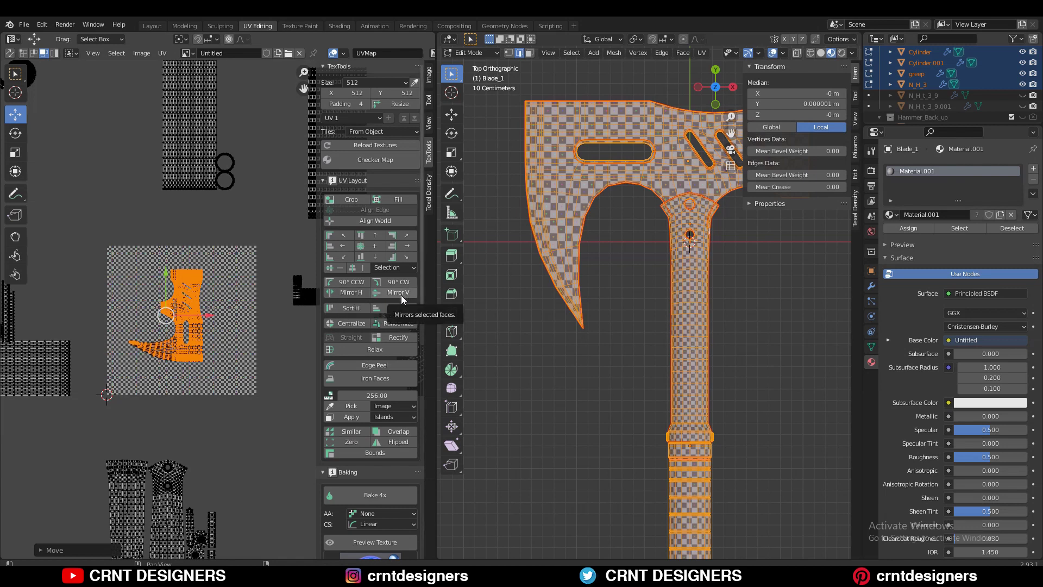
{"action": "left_click", "coordinate": [351, 293]}
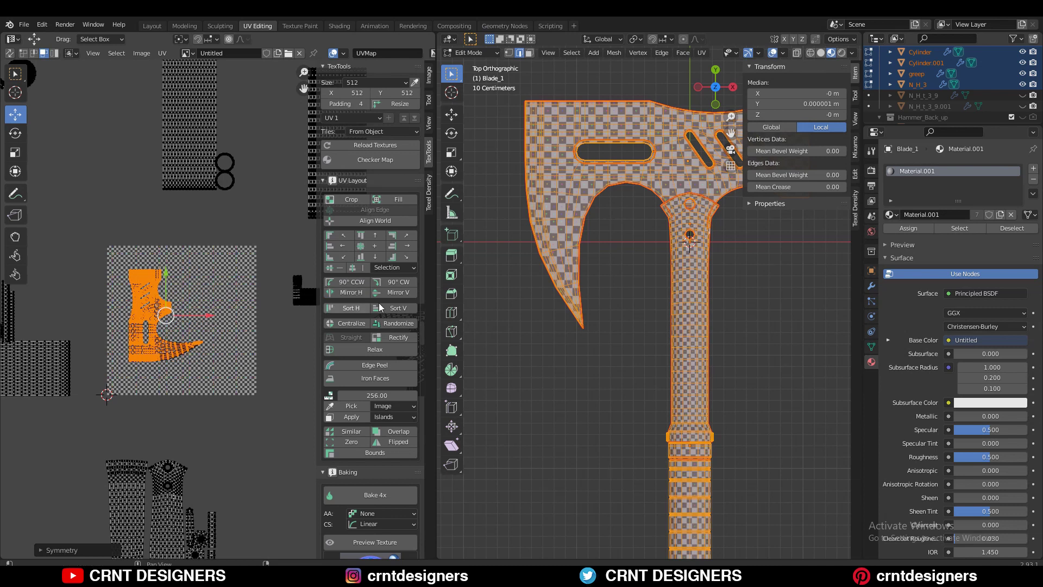
{"action": "left_click", "coordinate": [393, 293]}
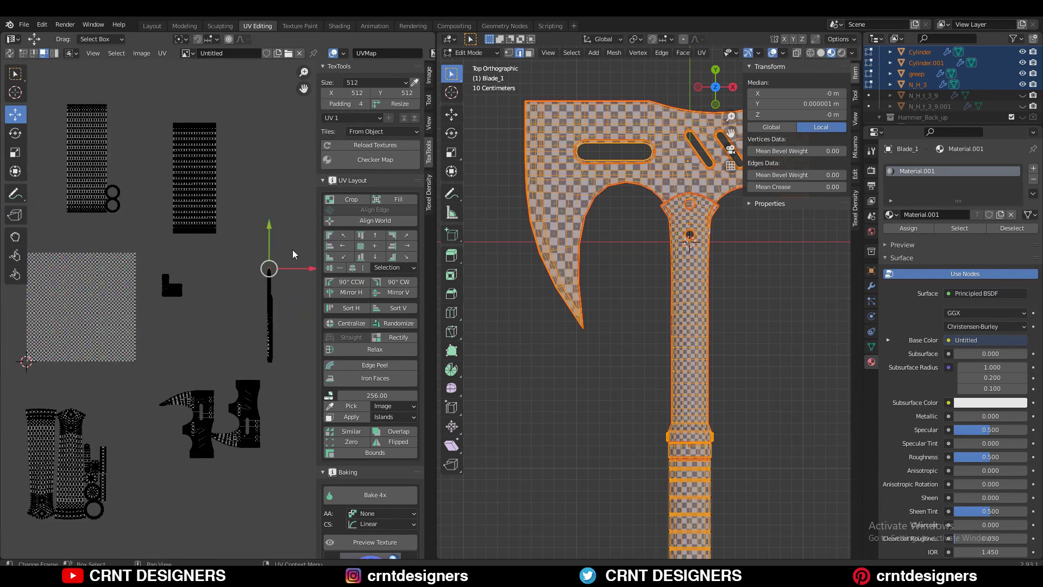
Select the thin strip islands and the L-shaped island group beside the tile and try arranging them with Sort H
{"action": "left_click_drag", "start_coordinate": [293, 243], "coordinate": [254, 368]}
{"action": "left_click_drag", "start_coordinate": [210, 236], "coordinate": [138, 329]}
{"action": "scroll", "coordinate": [203, 298], "scroll_direction": "up", "scroll_amount": 8}
{"action": "middle_click_drag", "start_coordinate": [174, 274], "coordinate": [213, 261]}
{"action": "middle_click_drag", "start_coordinate": [103, 294], "coordinate": [204, 249]}
{"action": "middle_click_drag", "start_coordinate": [155, 320], "coordinate": [58, 302]}
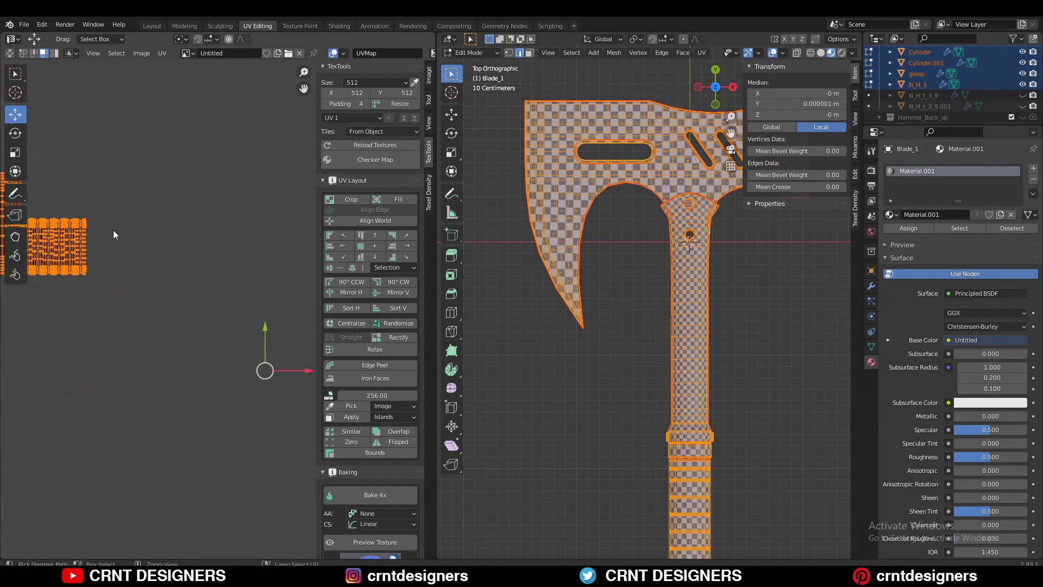
{"action": "middle_click_drag", "start_coordinate": [113, 231], "coordinate": [124, 341], "text": "ctrl"}
{"action": "middle_click_drag", "start_coordinate": [230, 395], "coordinate": [177, 409]}
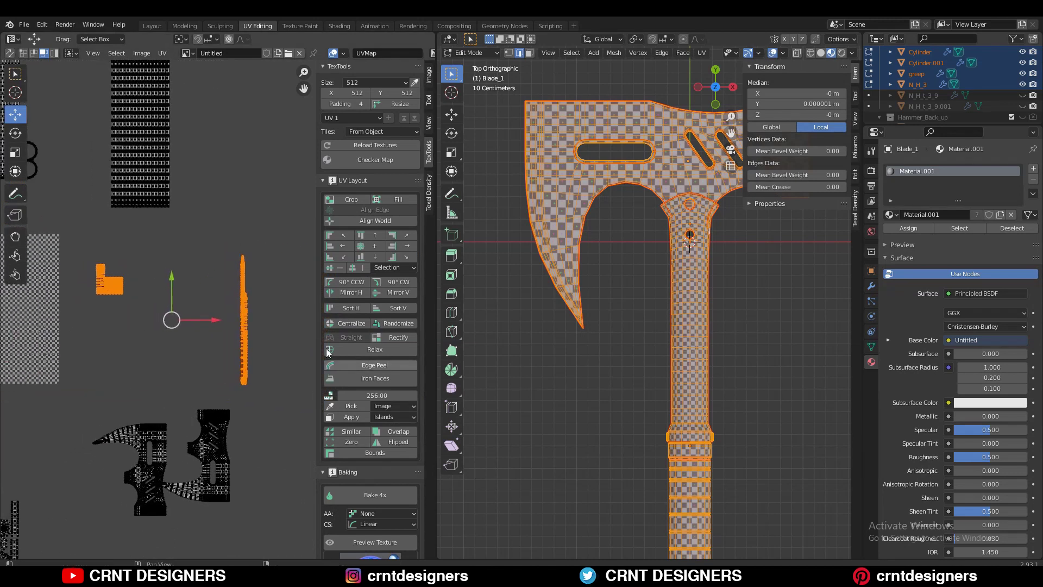
{"action": "left_click", "coordinate": [351, 308]}
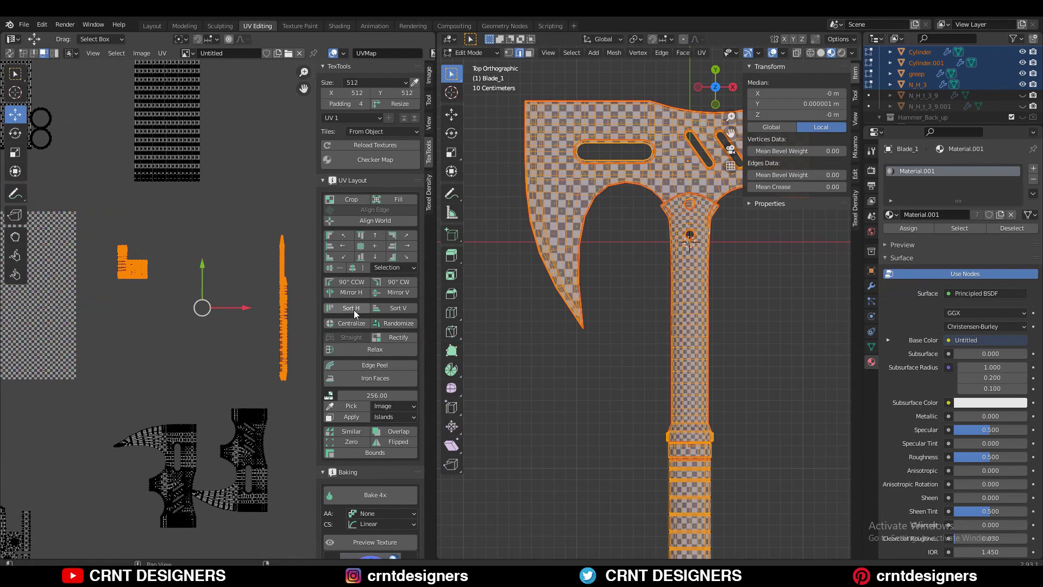
{"action": "left_click", "coordinate": [354, 311]}
{"action": "scroll", "coordinate": [214, 304], "scroll_direction": "up", "scroll_amount": 4}
{"action": "middle_click_drag", "start_coordinate": [136, 307], "coordinate": [183, 377]}
{"action": "scroll", "coordinate": [198, 377], "scroll_direction": "up", "scroll_amount": 1}
{"action": "scroll", "coordinate": [184, 377], "scroll_direction": "up", "scroll_amount": 2}
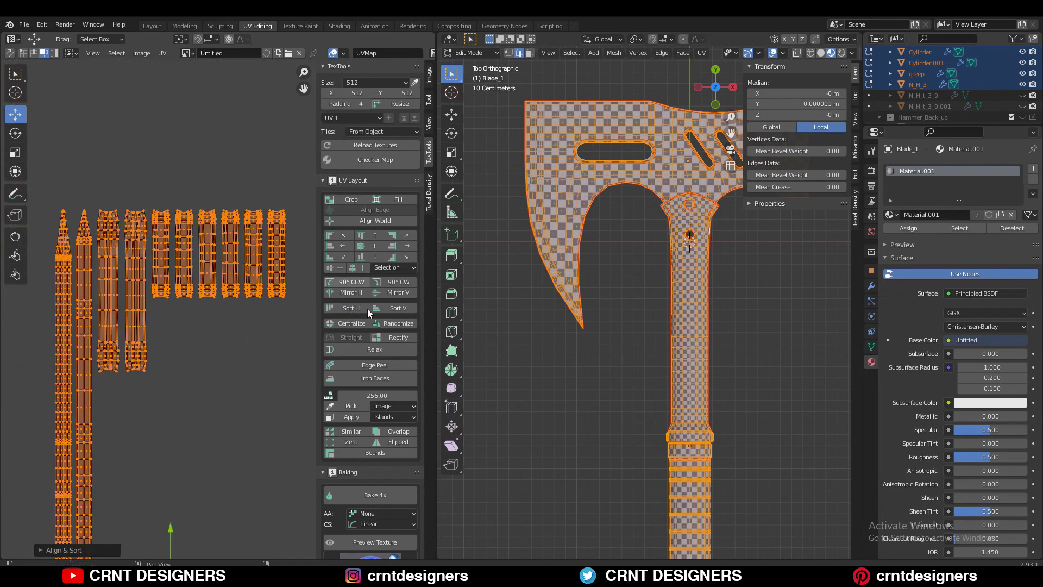
Try Sort V on the same narrow islands and undo the vertical sort
{"action": "left_click", "coordinate": [403, 308]}
{"action": "scroll", "coordinate": [215, 438], "scroll_direction": "down", "scroll_amount": 5}
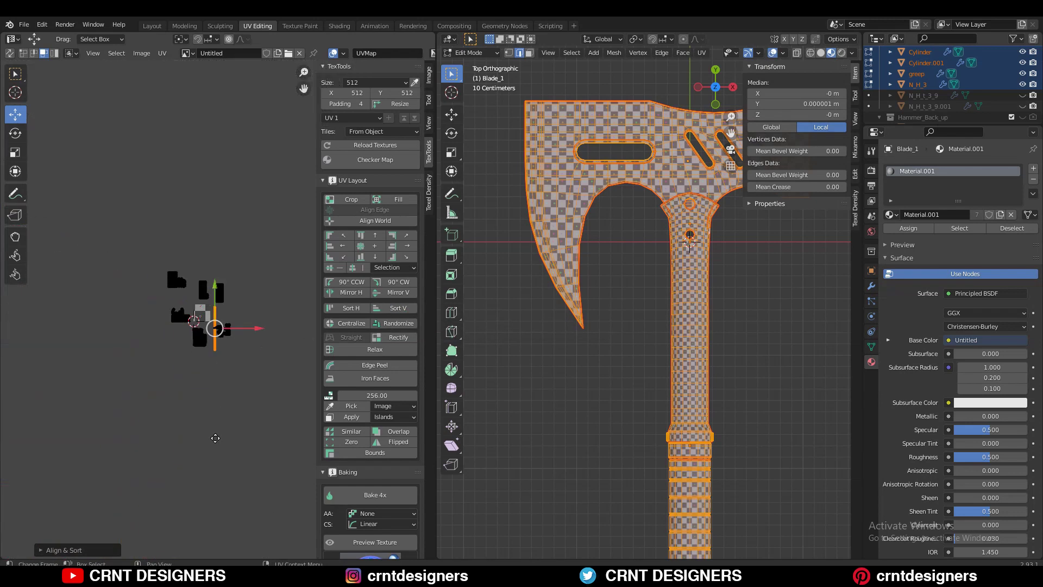
{"action": "scroll", "coordinate": [227, 374], "scroll_direction": "up", "scroll_amount": 8}
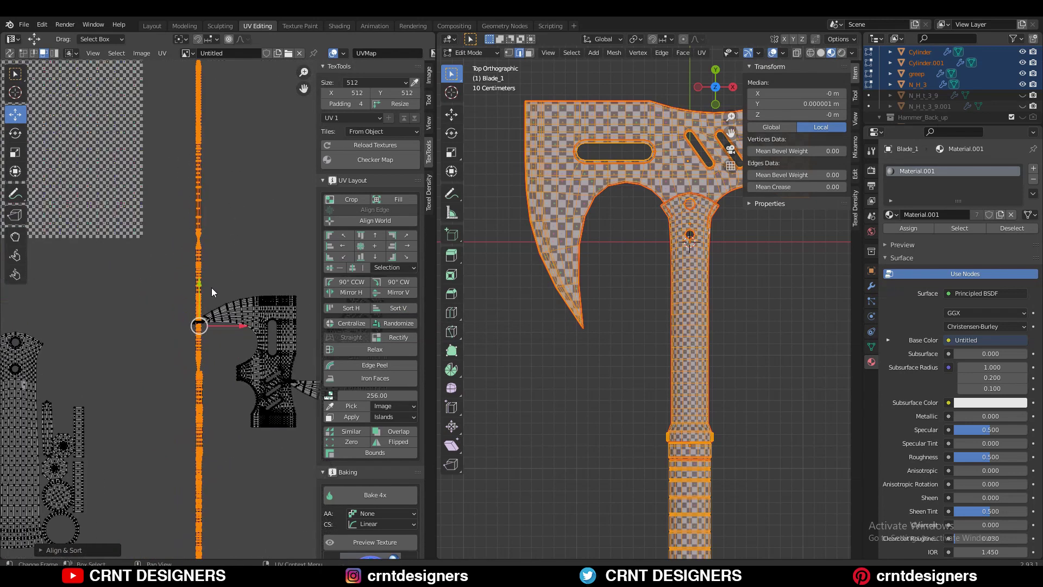
{"action": "middle_click_drag", "start_coordinate": [212, 288], "coordinate": [187, 353], "text": "ctrl"}
{"action": "key", "text": "ctrl+z"}
Select the island group below the UV tile, try Mirror H and Sort H on it, and undo both
{"action": "middle_click_drag", "start_coordinate": [177, 349], "coordinate": [207, 350]}
{"action": "left_click_drag", "start_coordinate": [173, 284], "coordinate": [32, 536]}
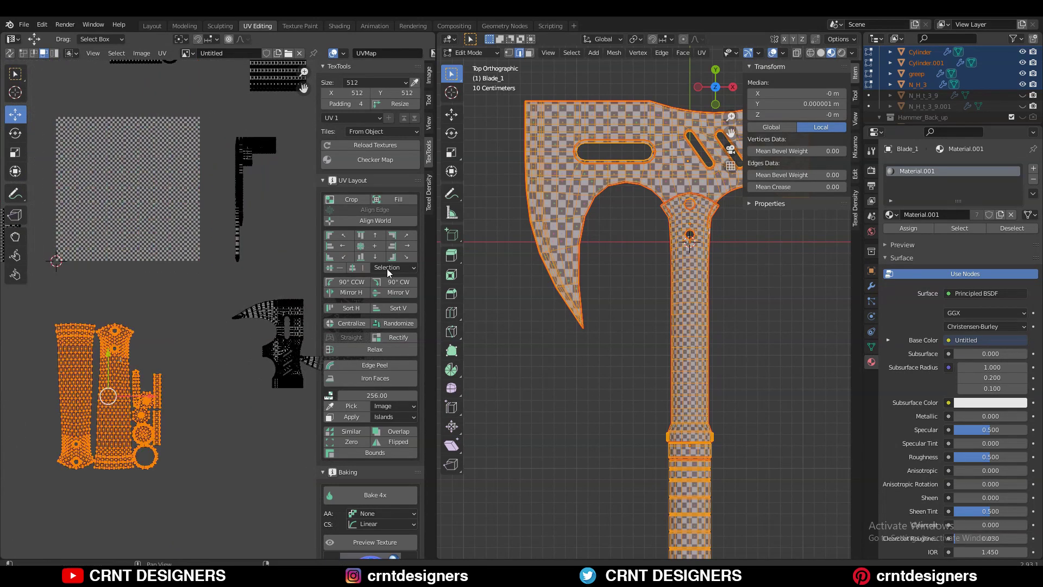
{"action": "left_click", "coordinate": [351, 293]}
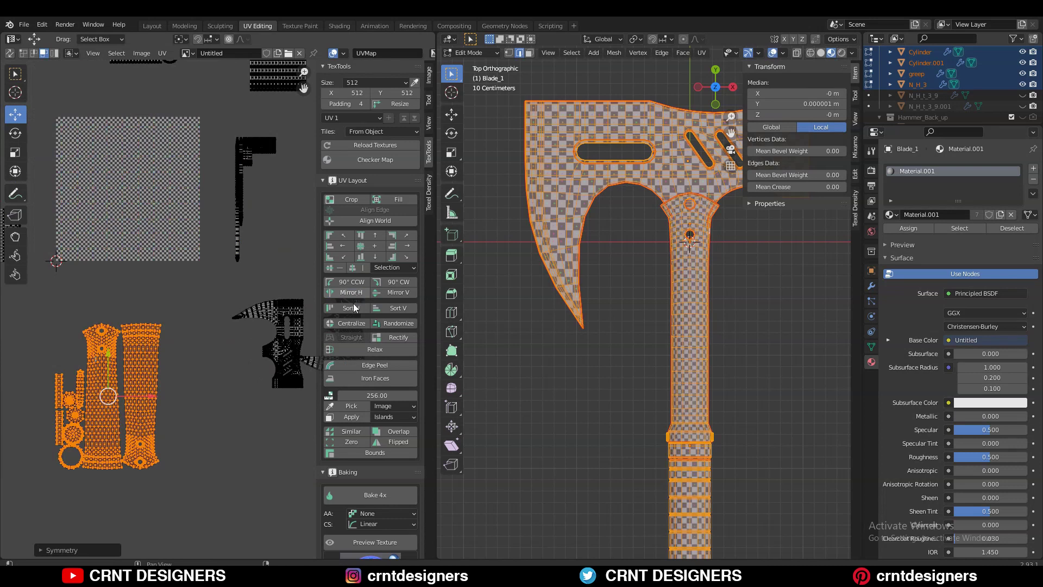
{"action": "left_click", "coordinate": [353, 305]}
{"action": "middle_click_drag", "start_coordinate": [225, 350], "coordinate": [221, 367], "text": "ctrl"}
{"action": "key", "text": "ctrl+z"}
{"action": "key", "text": "ctrl+z"}
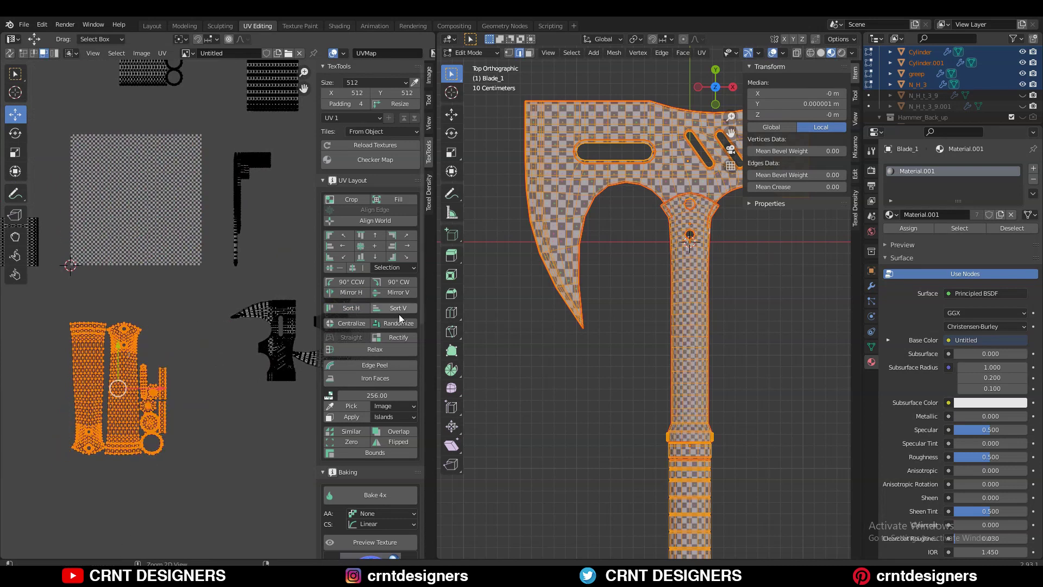
Try Sort V on the island group below the tile and undo the sorting
{"action": "left_click", "coordinate": [398, 308]}
{"action": "scroll", "coordinate": [205, 421], "scroll_direction": "up", "scroll_amount": 3}
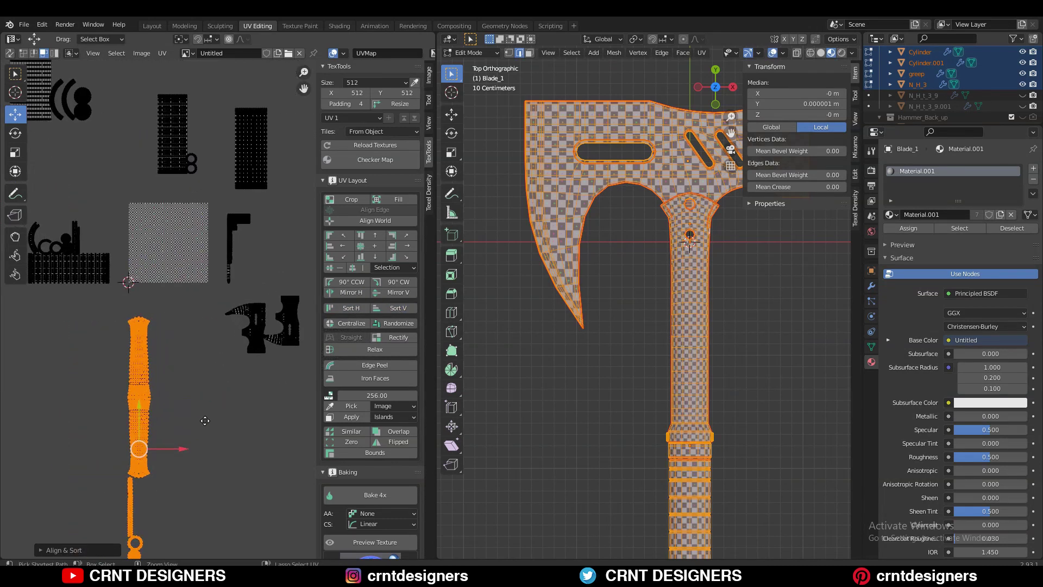
{"action": "key", "text": "ctrl+z"}
{"action": "key", "text": "ctrl+z"}
{"action": "scroll", "coordinate": [216, 335], "scroll_direction": "up", "scroll_amount": 2}
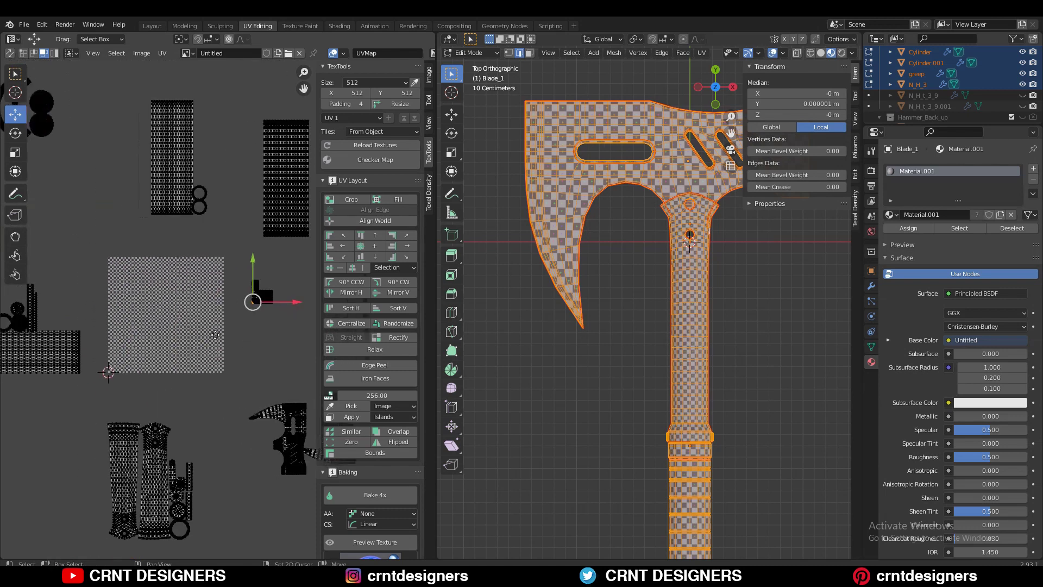
Select the island group with the wide block and rings beside the tile, try Centralize on it, and return it beside the tile
{"action": "scroll", "coordinate": [191, 305], "scroll_direction": "up", "scroll_amount": 1}
{"action": "left_click_drag", "start_coordinate": [158, 201], "coordinate": [6, 366]}
{"action": "middle_click_drag", "start_coordinate": [278, 324], "coordinate": [319, 318]}
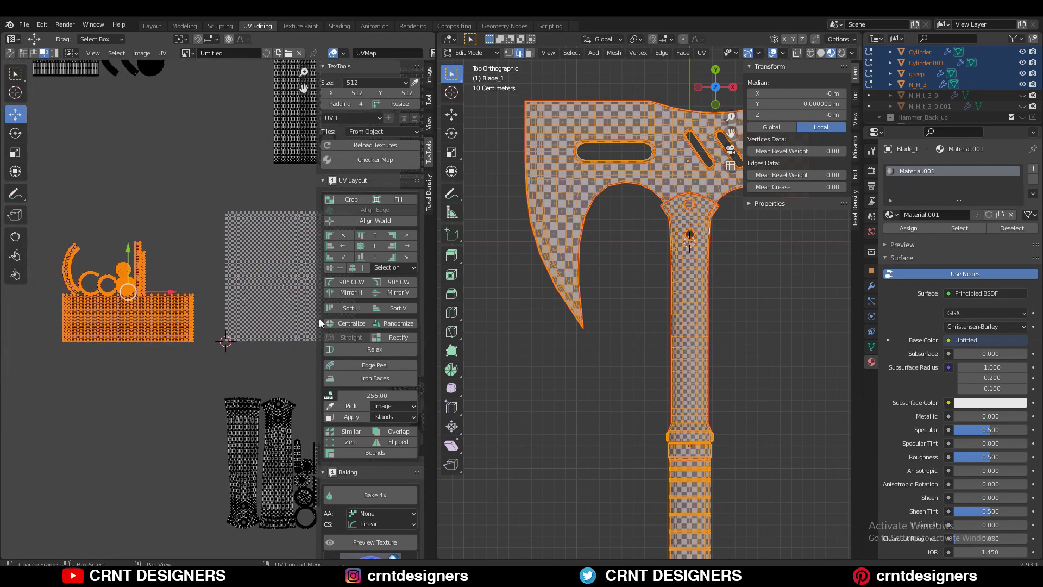
{"action": "left_click", "coordinate": [340, 326]}
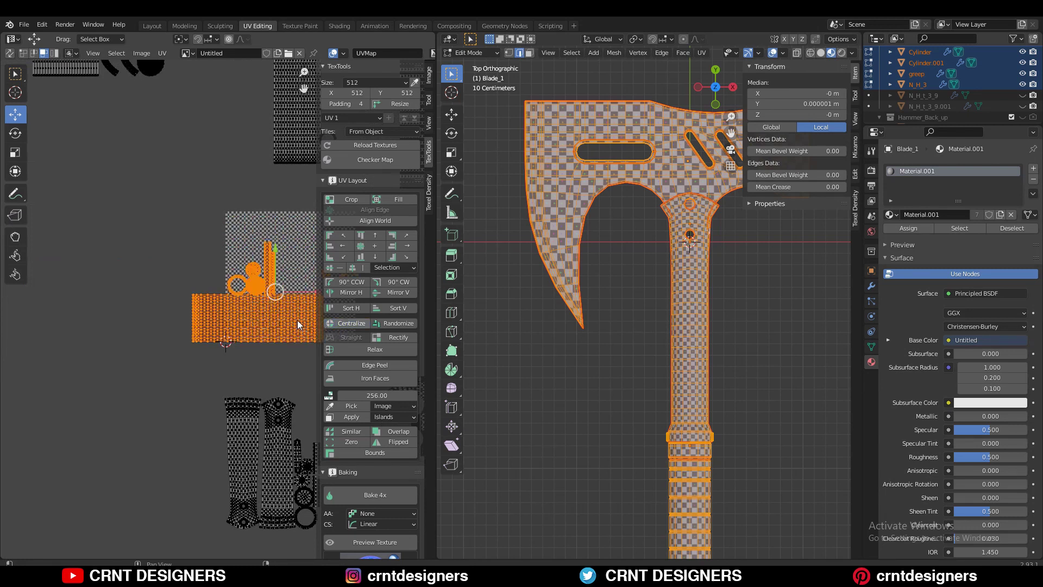
{"action": "middle_click_drag", "start_coordinate": [298, 321], "coordinate": [212, 330]}
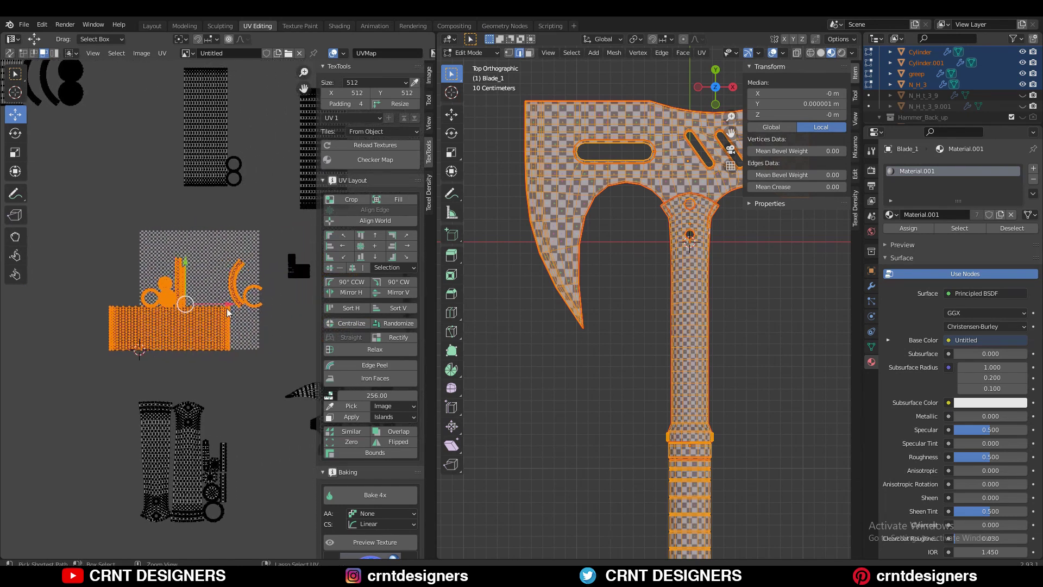
{"action": "left_click_drag", "start_coordinate": [227, 308], "coordinate": [109, 307]}
Randomize the positions of the islands below the tile with U and V strength 1.00, and undo the randomization
{"action": "middle_click_drag", "start_coordinate": [47, 327], "coordinate": [52, 256]}
{"action": "left_click_drag", "start_coordinate": [102, 285], "coordinate": [248, 489]}
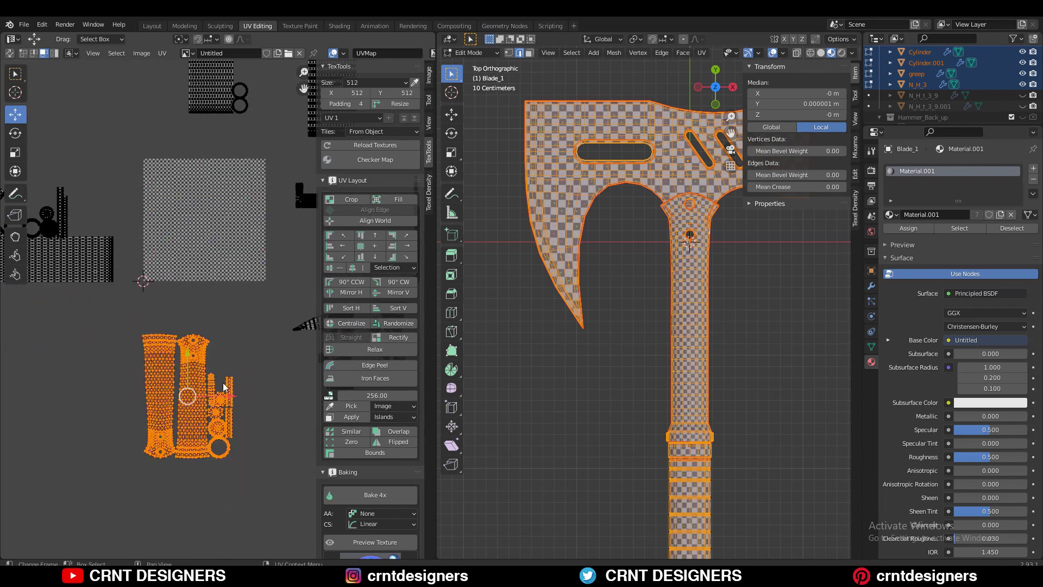
{"action": "left_click", "coordinate": [389, 323]}
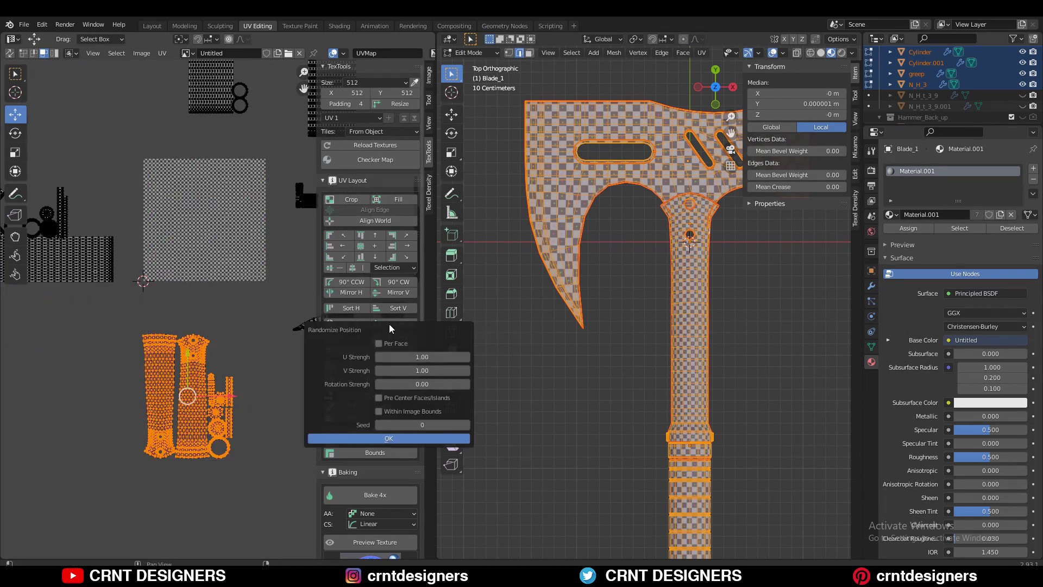
{"action": "left_click", "coordinate": [360, 441]}
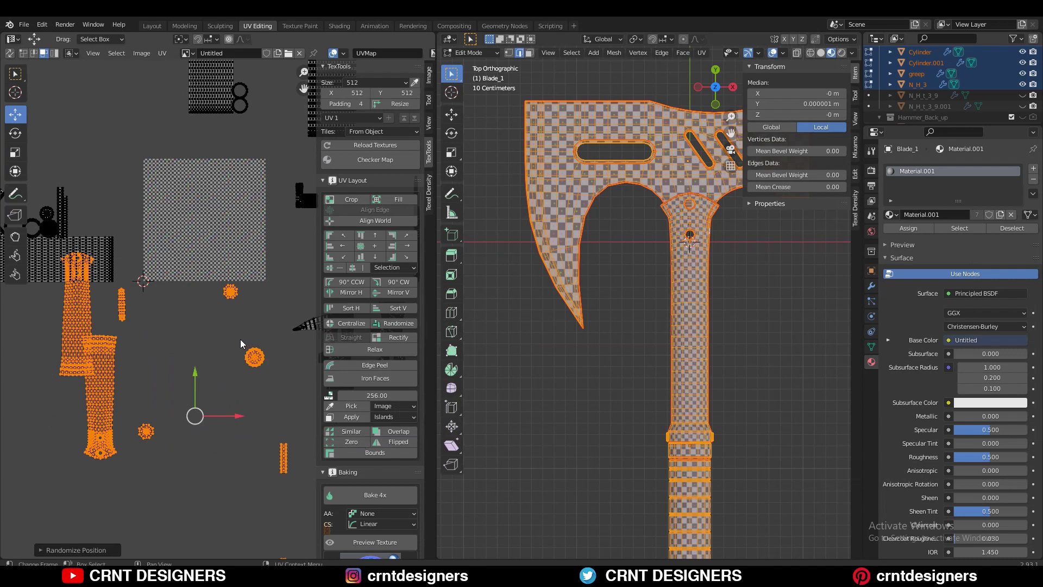
{"action": "key", "text": "ctrl+z"}
{"action": "key", "text": "ctrl+z"}
Isolate one narrow linked island beside the tile, try straightening it with Rectify, and undo the operation
{"action": "scroll", "coordinate": [241, 344], "scroll_direction": "down", "scroll_amount": 2}
{"action": "middle_click_drag", "start_coordinate": [249, 289], "coordinate": [218, 267]}
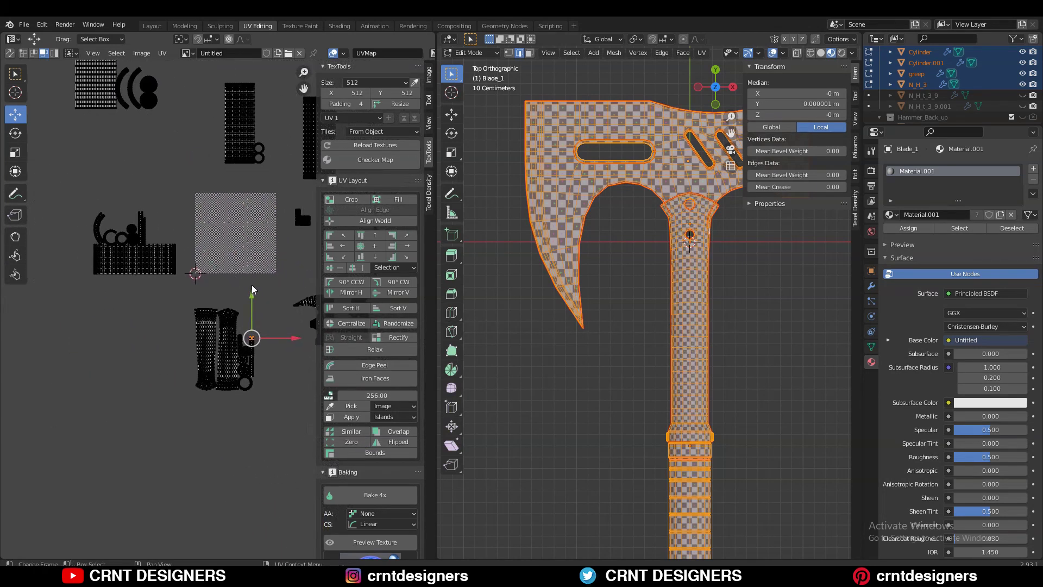
{"action": "scroll", "coordinate": [266, 380], "scroll_direction": "up", "scroll_amount": 2}
{"action": "scroll", "coordinate": [354, 337], "scroll_direction": "down", "scroll_amount": 1}
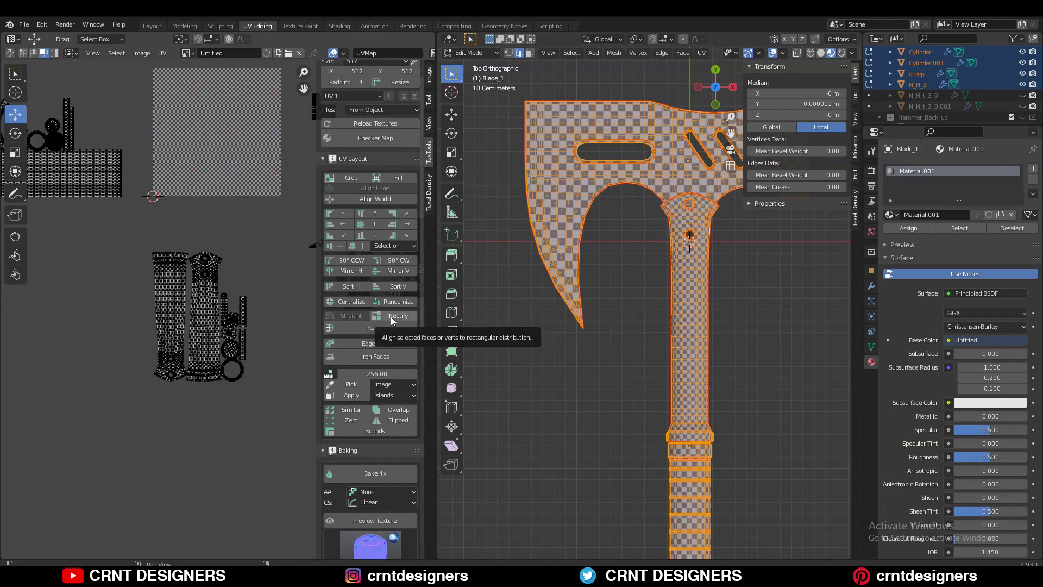
{"action": "scroll", "coordinate": [390, 316], "scroll_direction": "up", "scroll_amount": 1}
{"action": "scroll", "coordinate": [191, 269], "scroll_direction": "up", "scroll_amount": 4}
{"action": "key", "text": "l"}
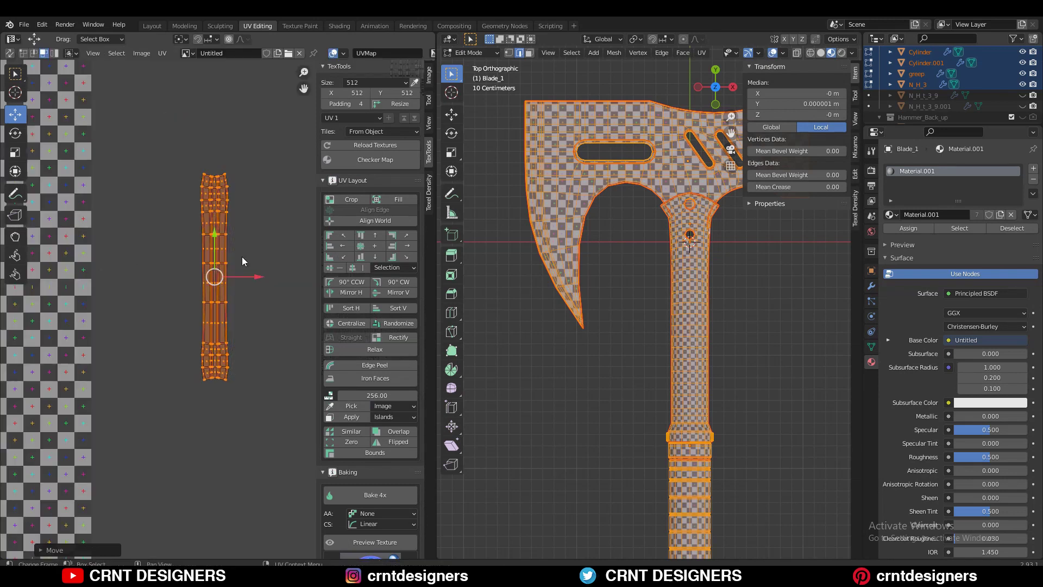
{"action": "scroll", "coordinate": [243, 252], "scroll_direction": "up", "scroll_amount": 1}
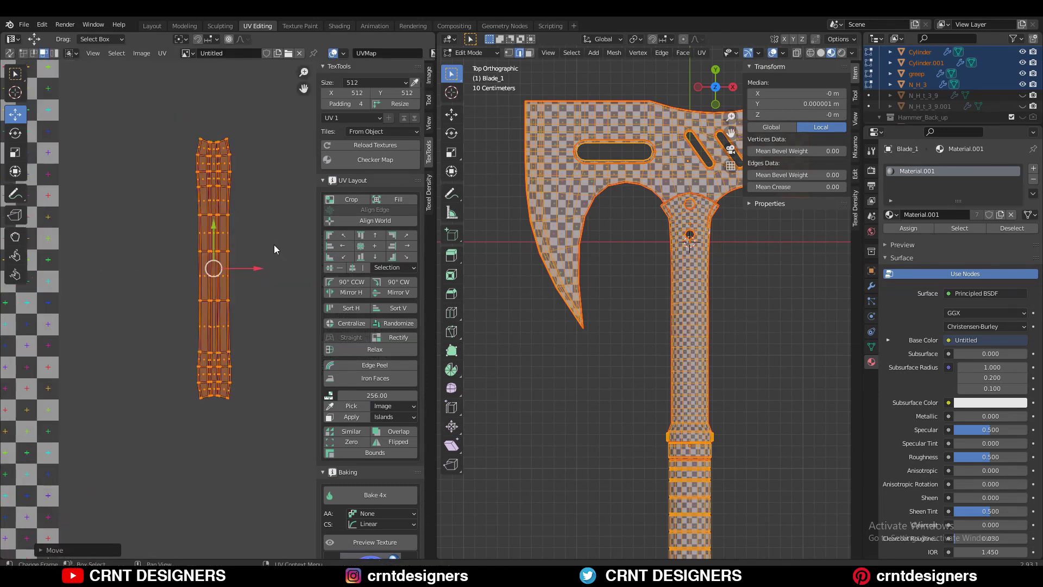
{"action": "left_click", "coordinate": [399, 337]}
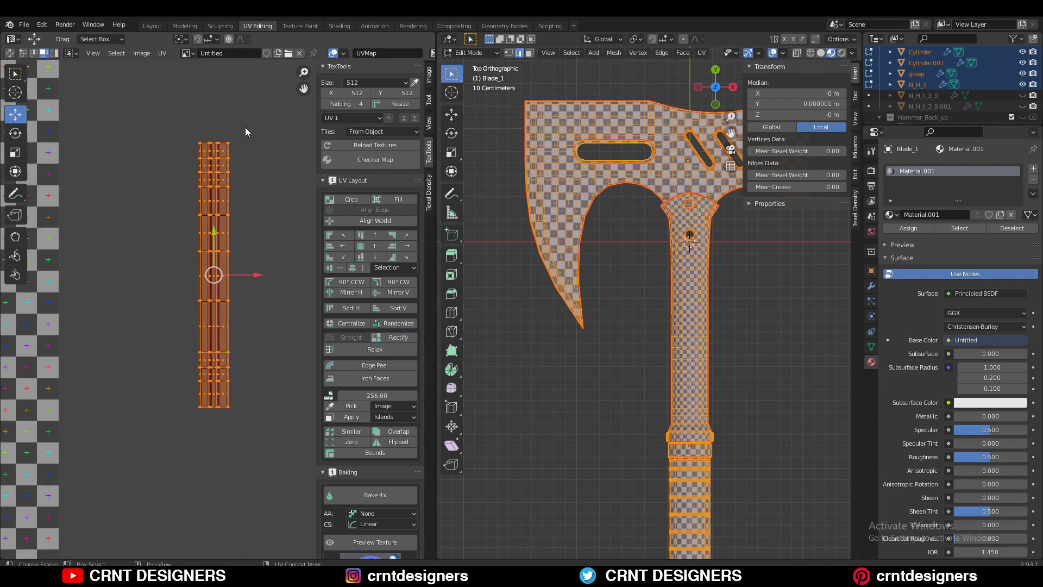
{"action": "key", "text": "ctrl+z"}
{"action": "key", "text": "ctrl+z"}
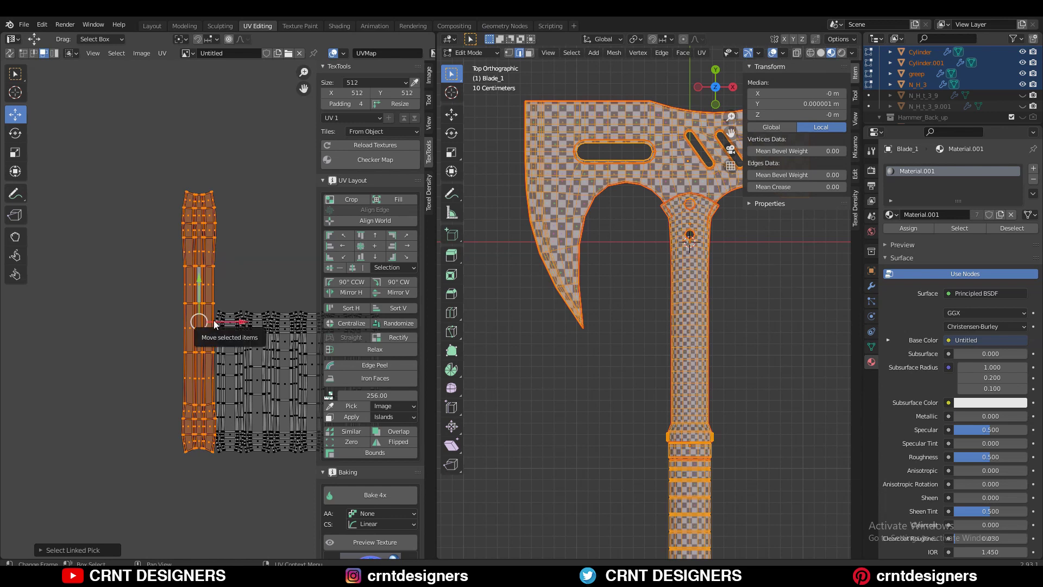
Move the narrow island away from the dense block and straighten the whole linked island with Rectify
{"action": "left_click_drag", "start_coordinate": [215, 324], "coordinate": [161, 323]}
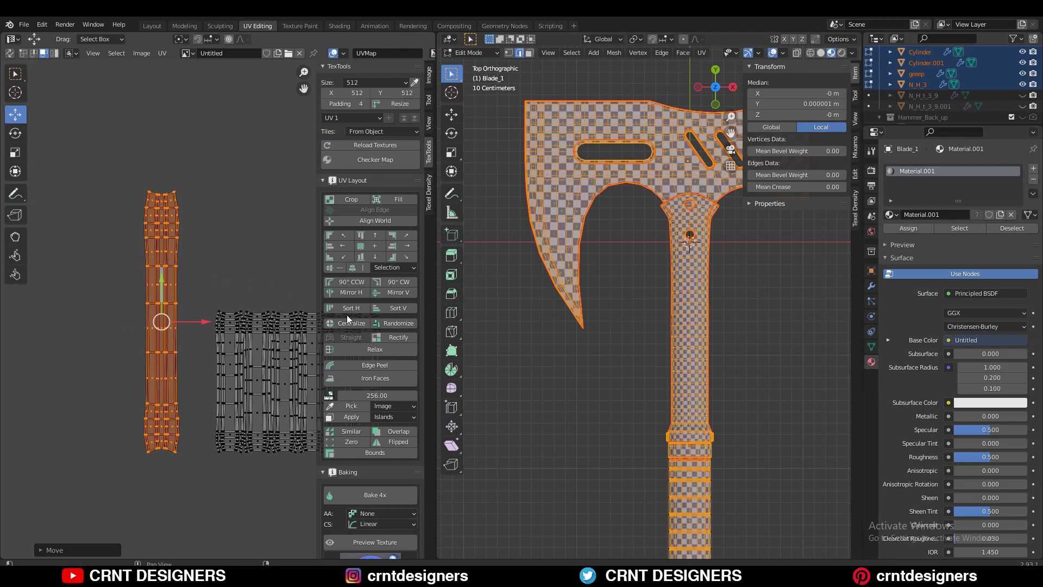
{"action": "left_click", "coordinate": [402, 339]}
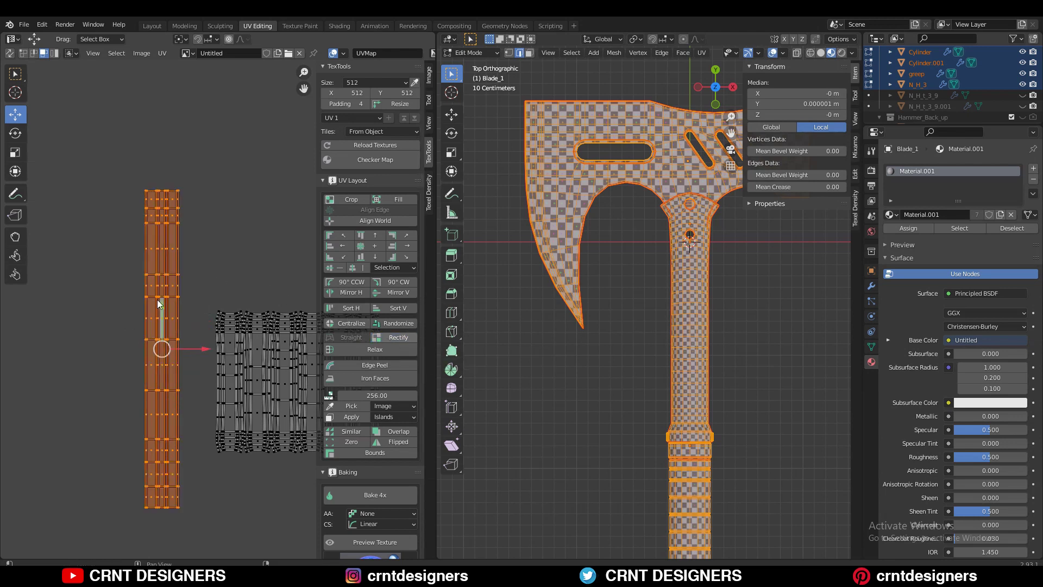
{"action": "scroll", "coordinate": [170, 318], "scroll_direction": "down", "scroll_amount": 3}
{"action": "scroll", "coordinate": [185, 295], "scroll_direction": "up", "scroll_amount": 4}
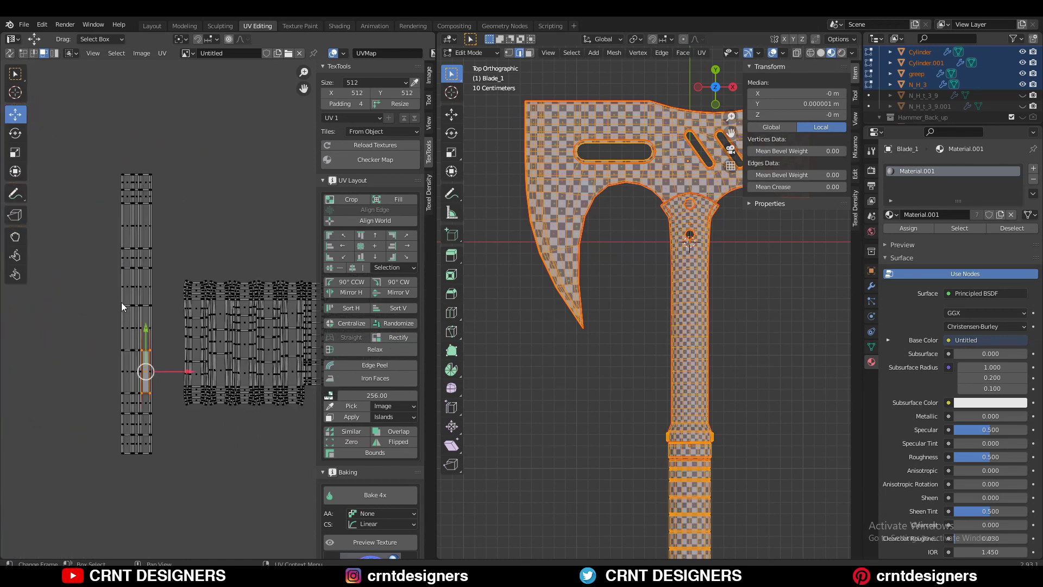
{"action": "key", "text": "l"}
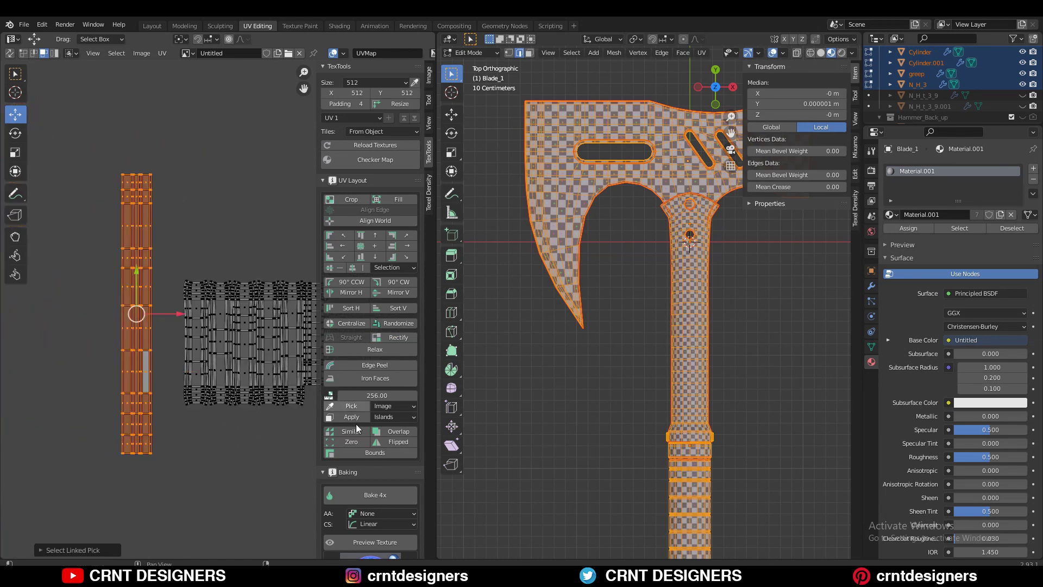
{"action": "left_click", "coordinate": [392, 339]}
Select the whole straightened island and relax it with 1 iteration and 0.95 area preservation
{"action": "scroll", "coordinate": [121, 331], "scroll_direction": "up", "scroll_amount": 1}
{"action": "key", "text": "l"}
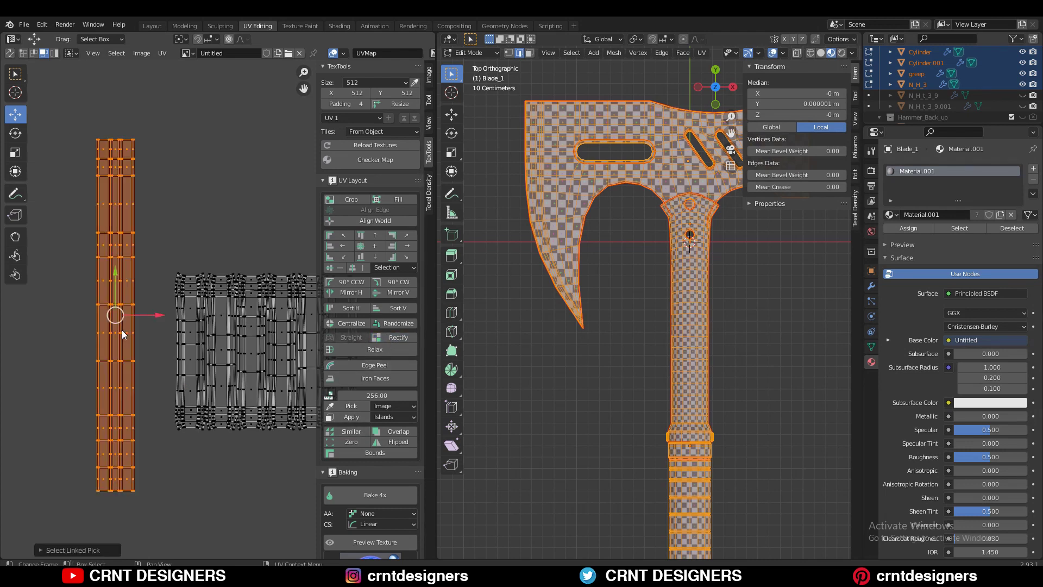
{"action": "left_click", "coordinate": [361, 352]}
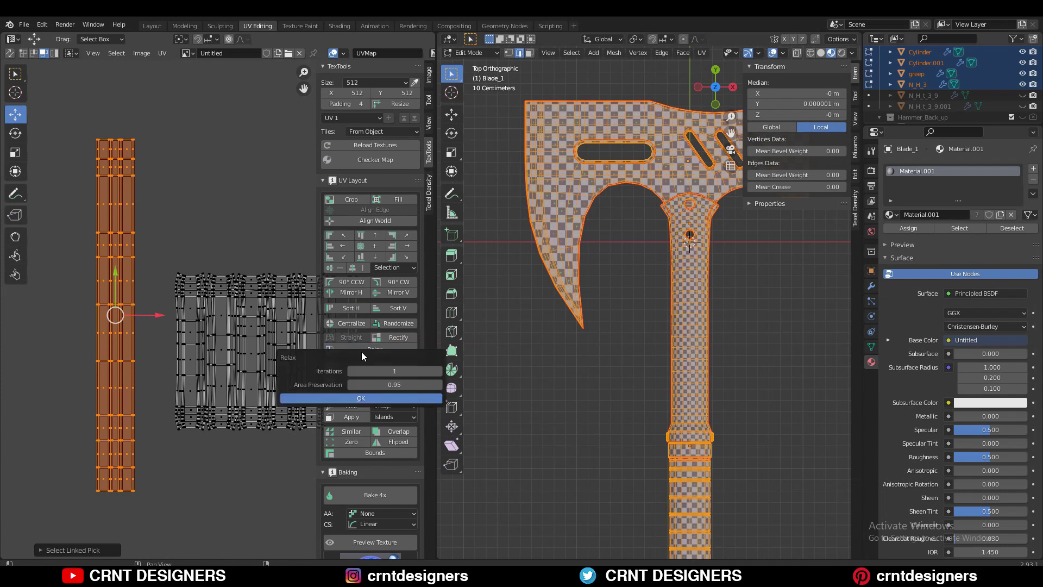
{"action": "left_click", "coordinate": [356, 399]}
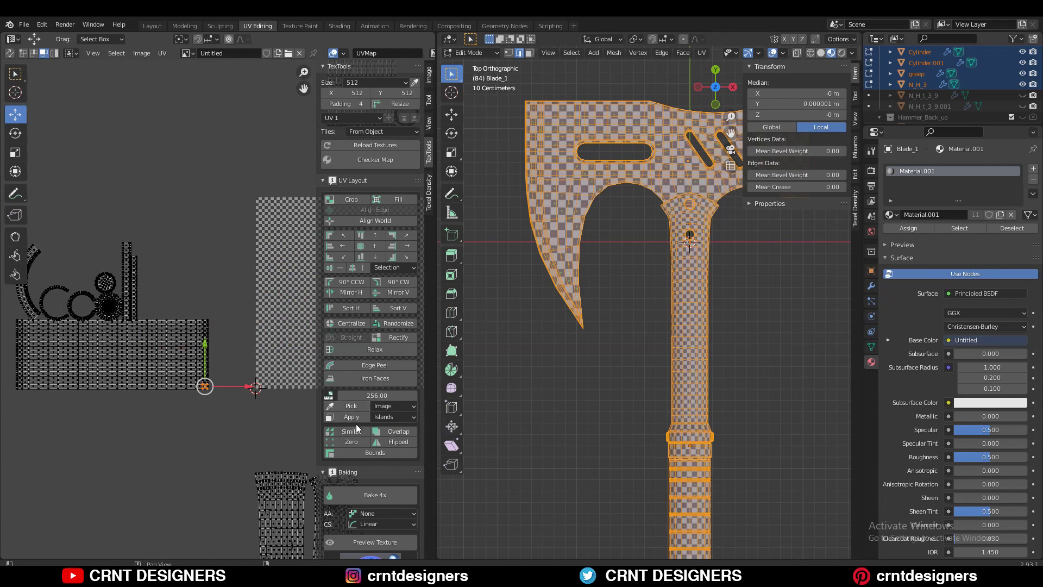
Pick the texel density from the lower ring island beside the block, and select the UV islands with similar topology
{"action": "left_click", "coordinate": [351, 406]}
{"action": "scroll", "coordinate": [217, 388], "scroll_direction": "up", "scroll_amount": 10}
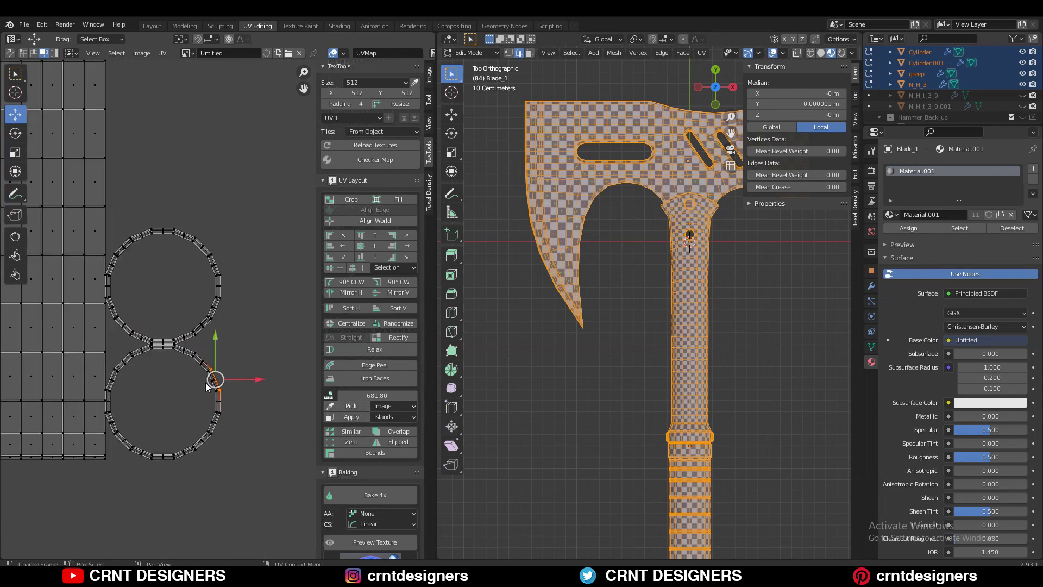
{"action": "key", "text": "l"}
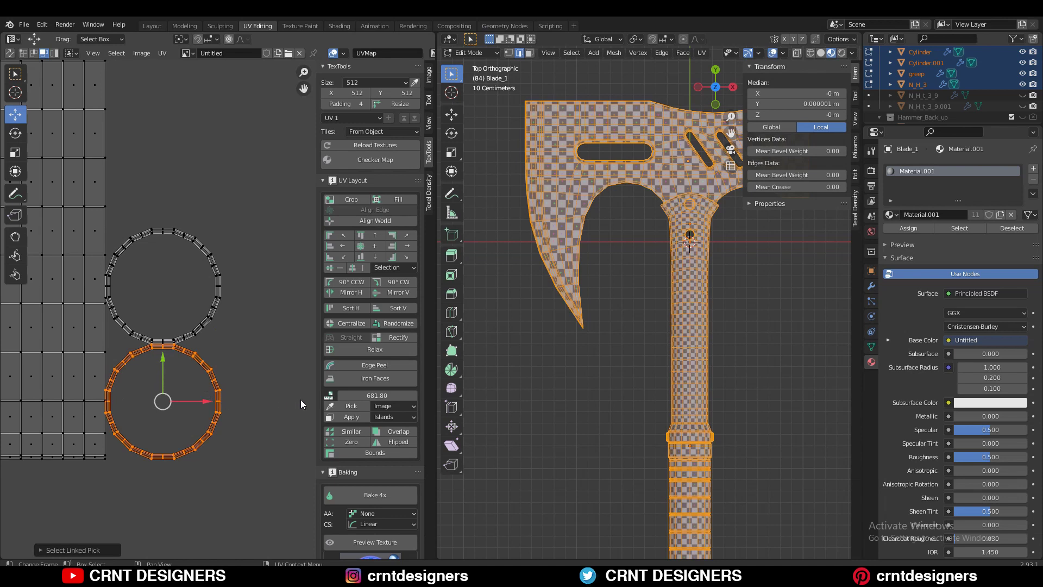
{"action": "left_click", "coordinate": [350, 408]}
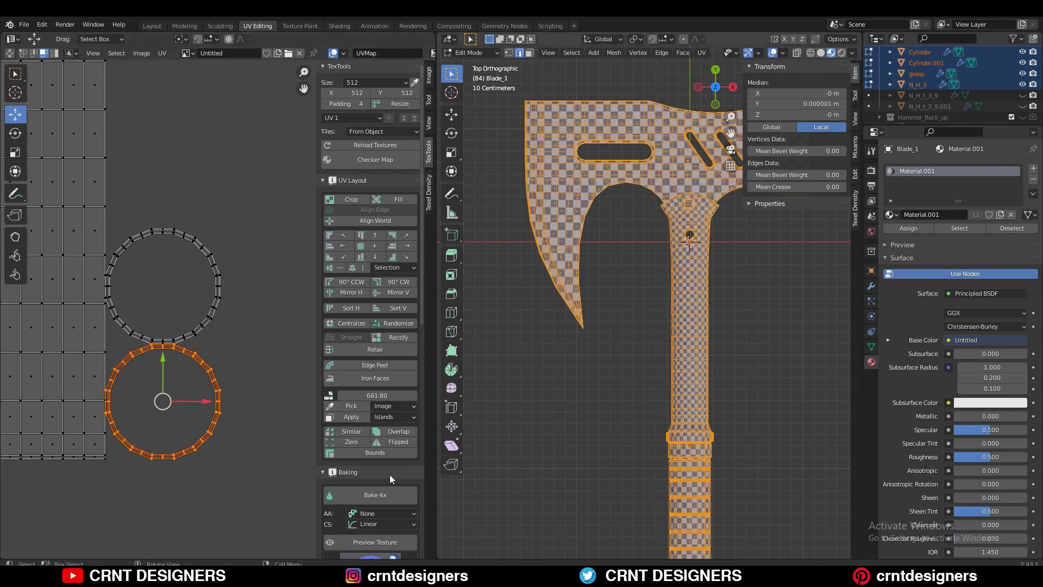
{"action": "left_click", "coordinate": [357, 431]}
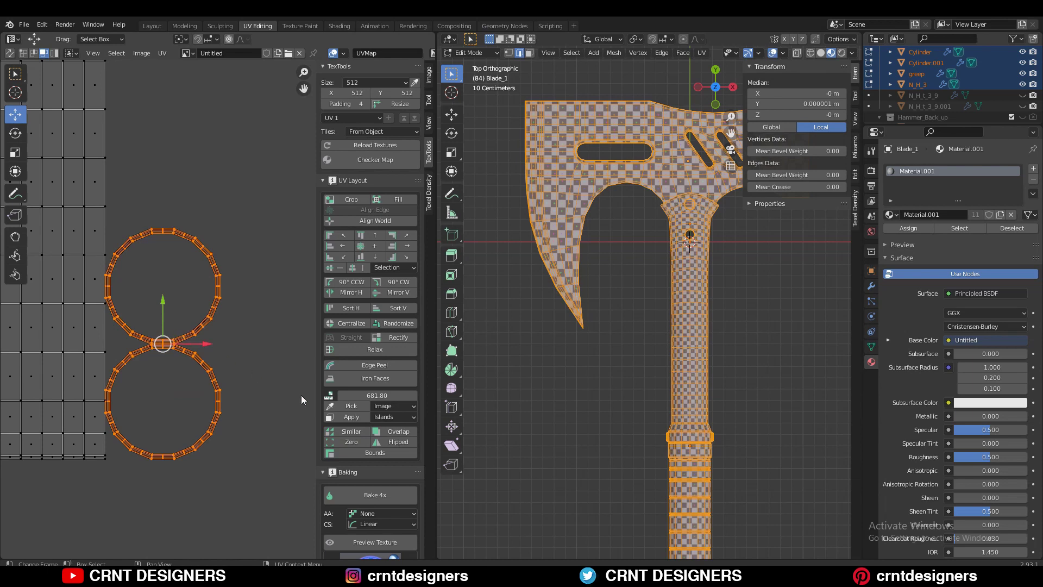
Scale down the tall block island beside the rings, and apply the picked texel density to it
{"action": "key", "text": "s"}
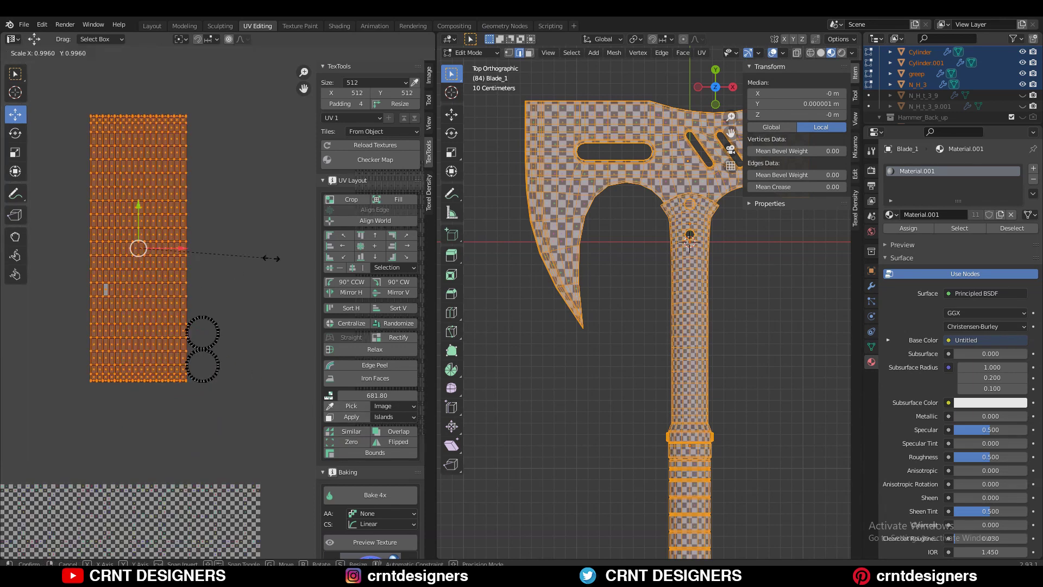
{"action": "left_click", "coordinate": [203, 249]}
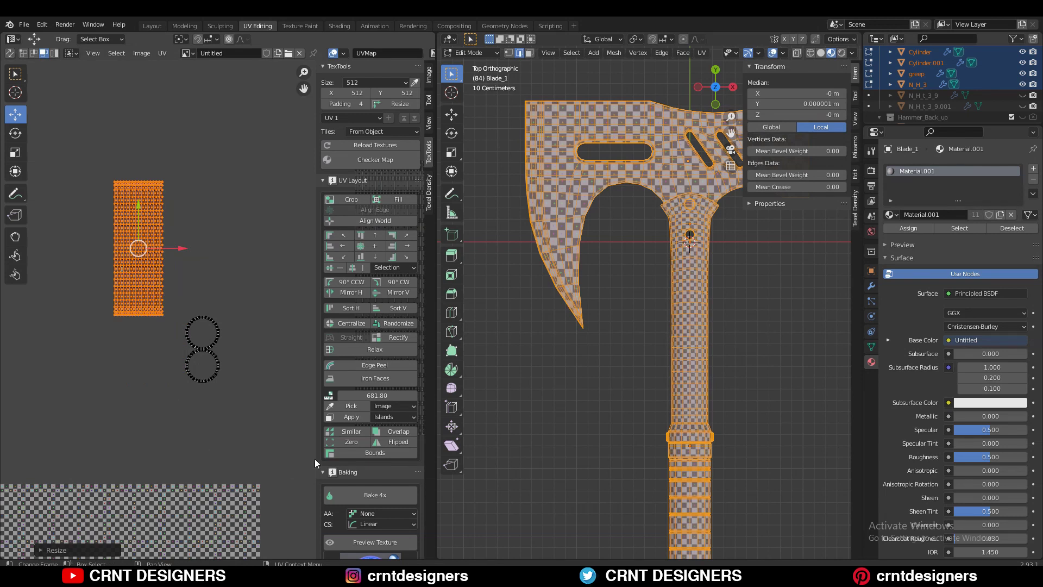
{"action": "left_click", "coordinate": [343, 417]}
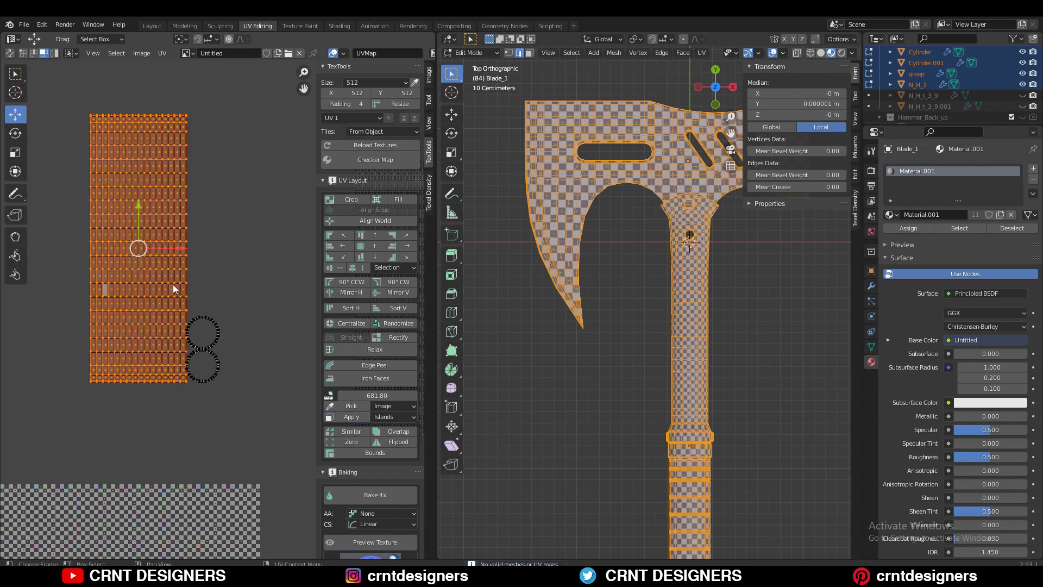
Move the wide block island from the group beside the tile onto the tall block next to the arcs, and deselect it
{"action": "scroll", "coordinate": [174, 288], "scroll_direction": "down", "scroll_amount": 1}
{"action": "scroll", "coordinate": [159, 288], "scroll_direction": "down", "scroll_amount": 2}
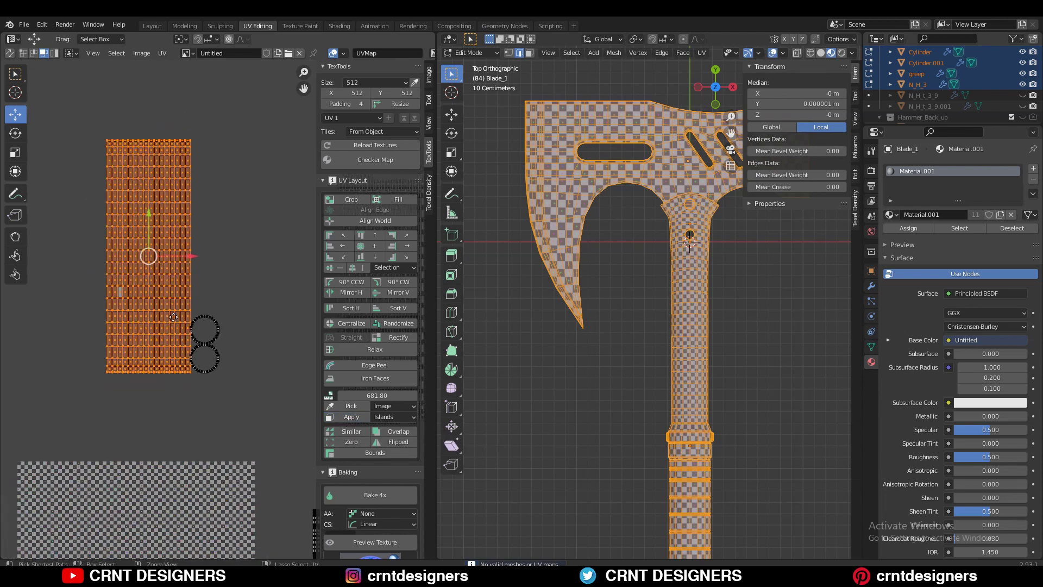
{"action": "scroll", "coordinate": [206, 289], "scroll_direction": "down", "scroll_amount": 2}
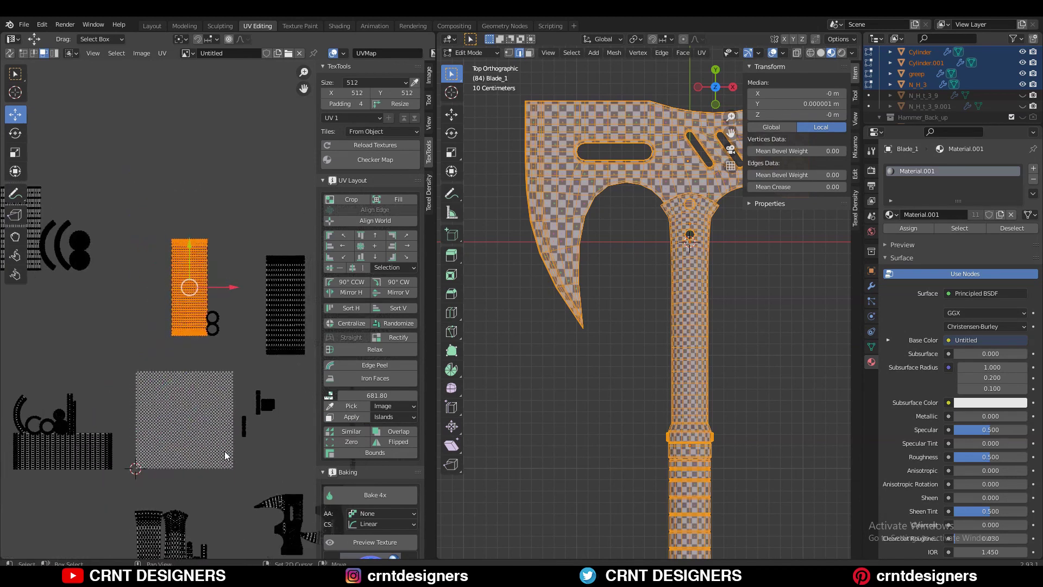
{"action": "key", "text": "g"}
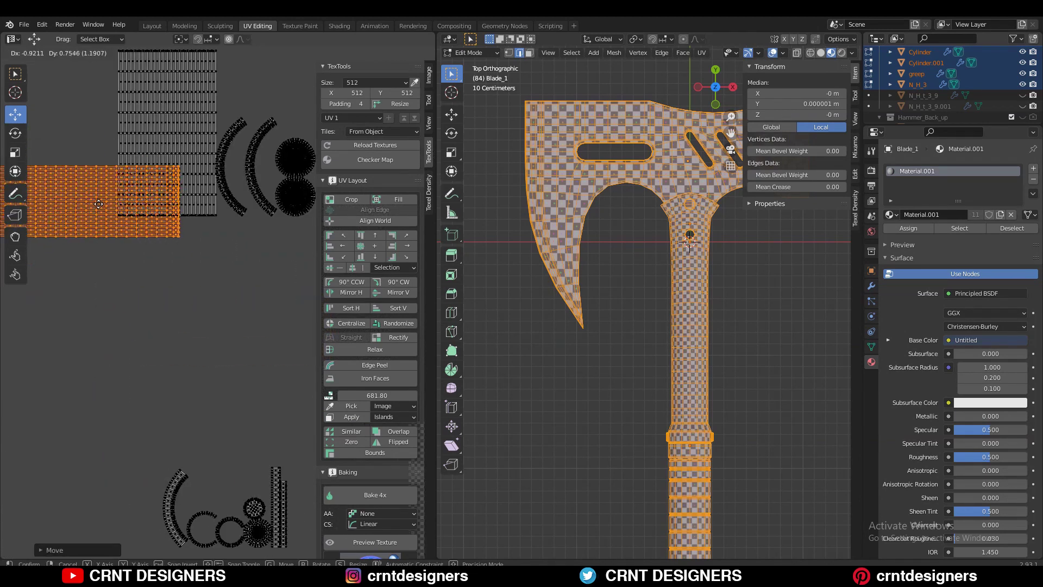
{"action": "left_click", "coordinate": [124, 240]}
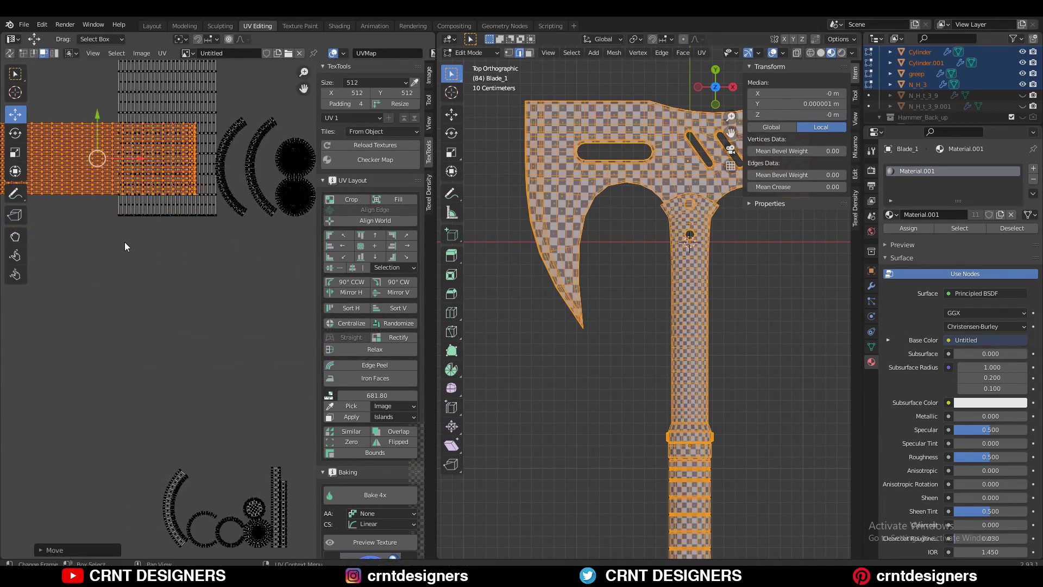
{"action": "left_click", "coordinate": [125, 242]}
Select the overlapping UV islands across the whole layout with Overlap
{"action": "scroll", "coordinate": [132, 249], "scroll_direction": "down", "scroll_amount": 2}
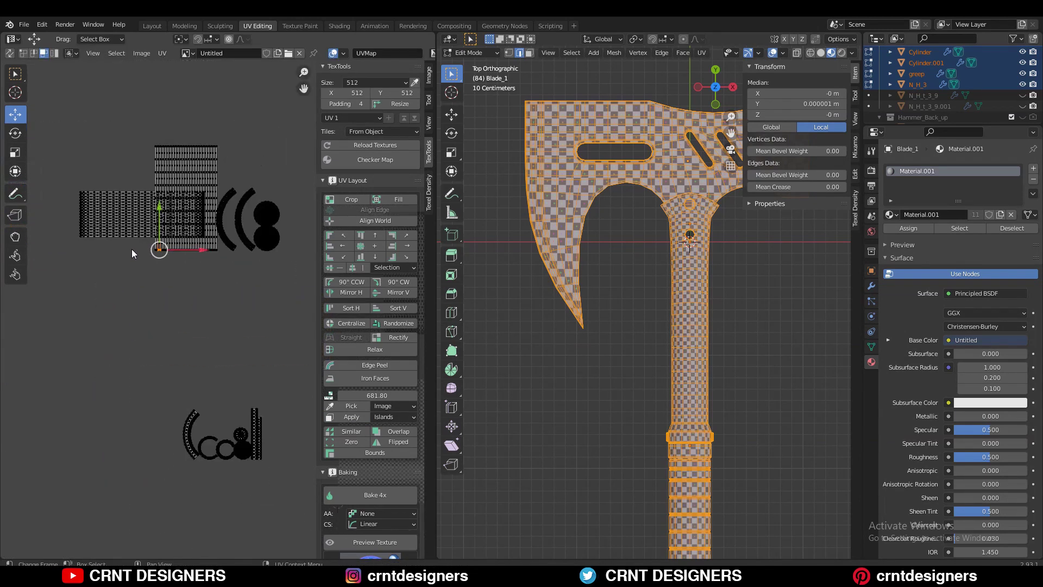
{"action": "left_click", "coordinate": [403, 432]}
{"action": "scroll", "coordinate": [218, 380], "scroll_direction": "down", "scroll_amount": 2}
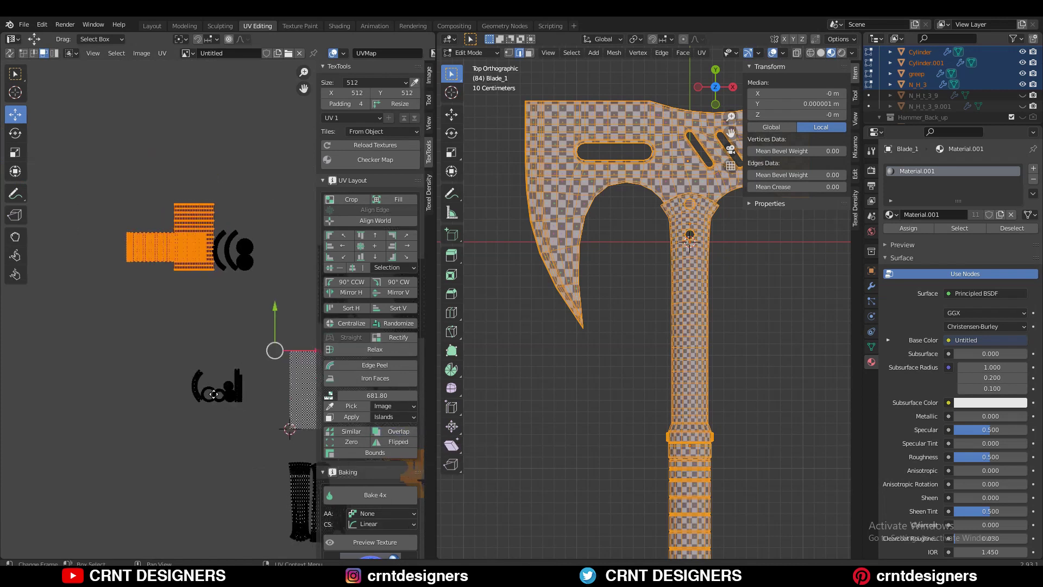
{"action": "middle_click_drag", "start_coordinate": [214, 395], "coordinate": [60, 288]}
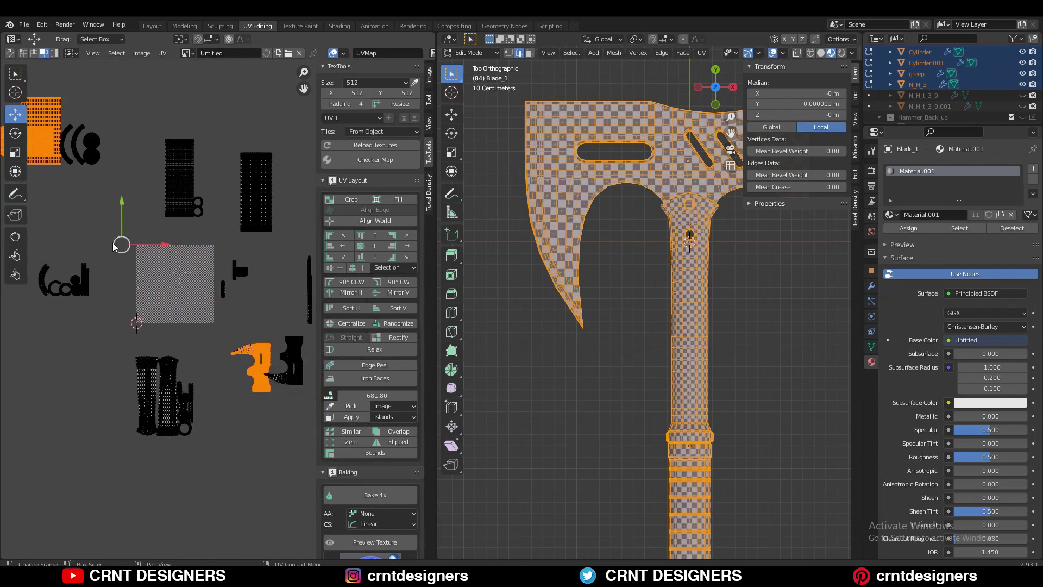
Select the linked axe head island nearer the tile and move it clear of the other axe head
{"action": "left_click", "coordinate": [223, 337]}
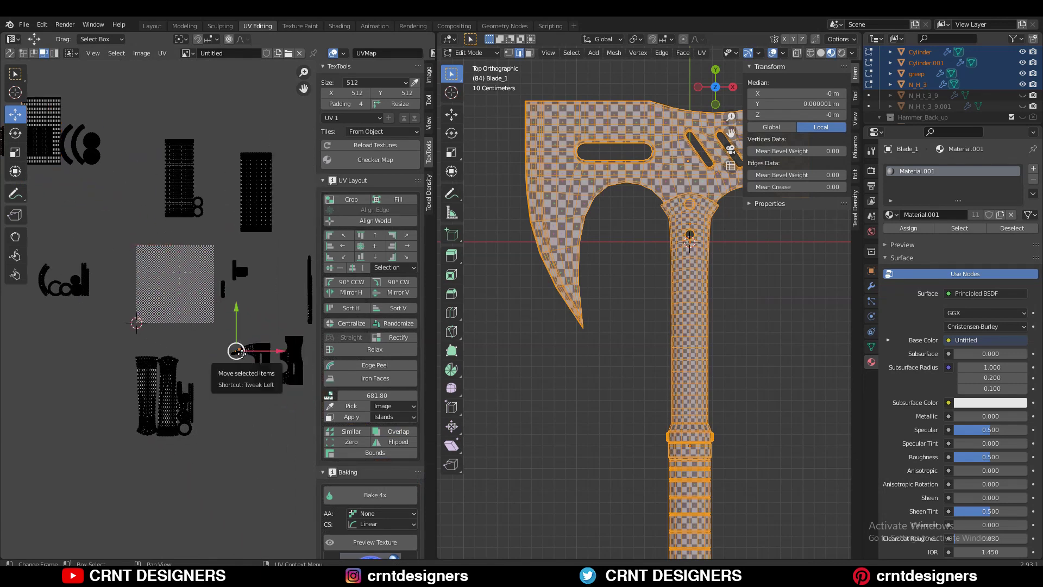
{"action": "key", "text": "l"}
{"action": "key", "text": "g"}
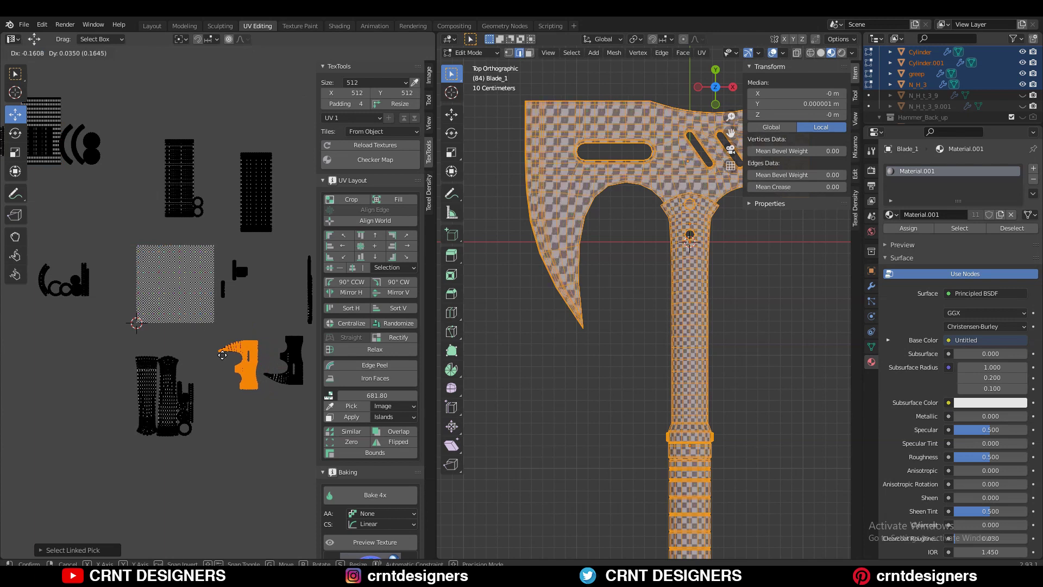
{"action": "left_click", "coordinate": [218, 355]}
Select the linked wide block island and move it down off the tall block it overlaps
{"action": "middle_click_drag", "start_coordinate": [113, 208], "coordinate": [282, 354]}
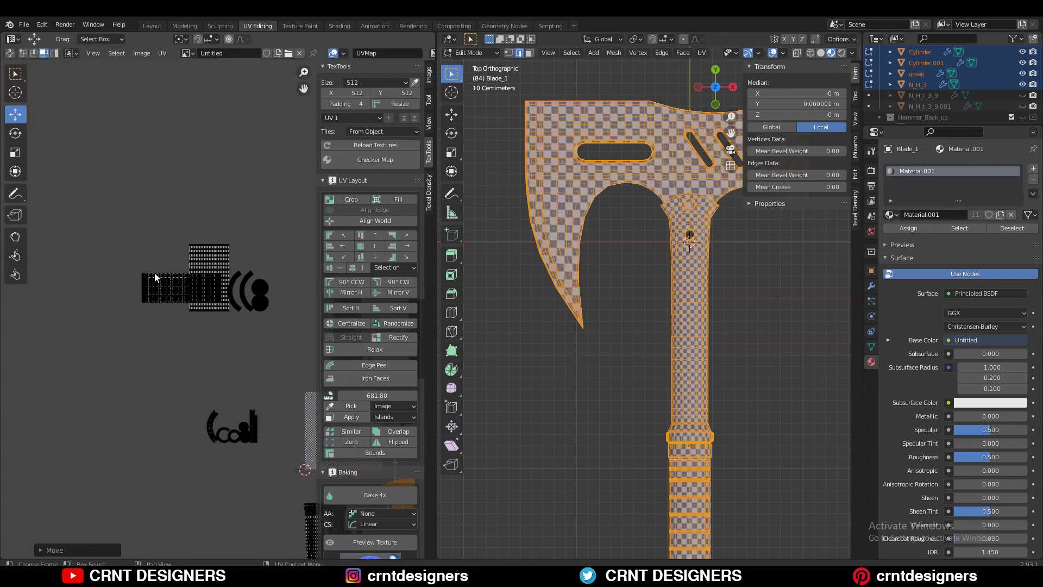
{"action": "key", "text": "l"}
{"action": "key", "text": "l"}
{"action": "key", "text": "g"}
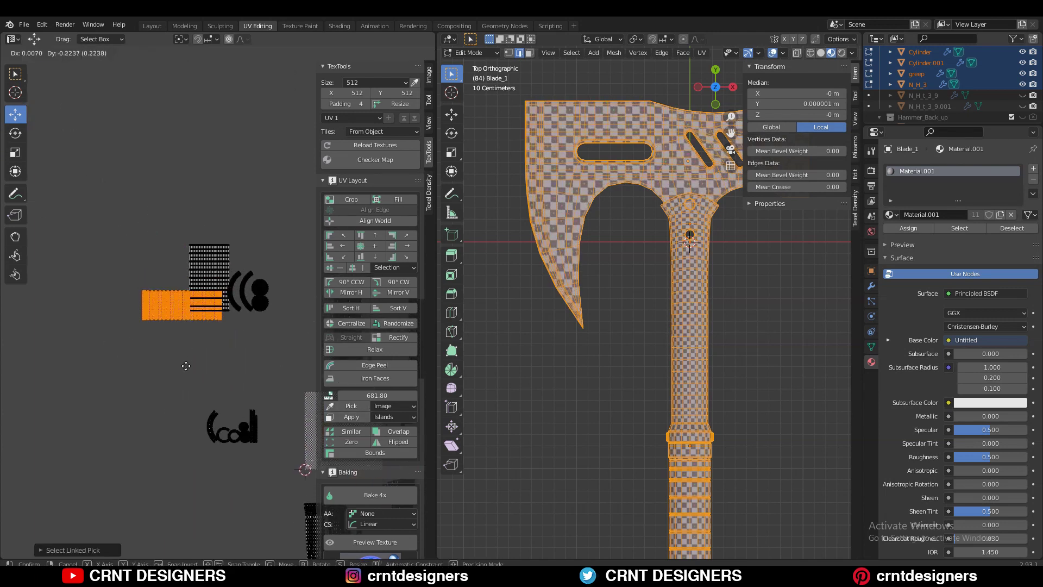
{"action": "left_click", "coordinate": [186, 362]}
Select the UV islands with topology similar to the wide block, and those similar to the axe head nearer the tile
{"action": "middle_click_drag", "start_coordinate": [237, 335], "coordinate": [142, 260]}
{"action": "scroll", "coordinate": [141, 259], "scroll_direction": "up", "scroll_amount": 1}
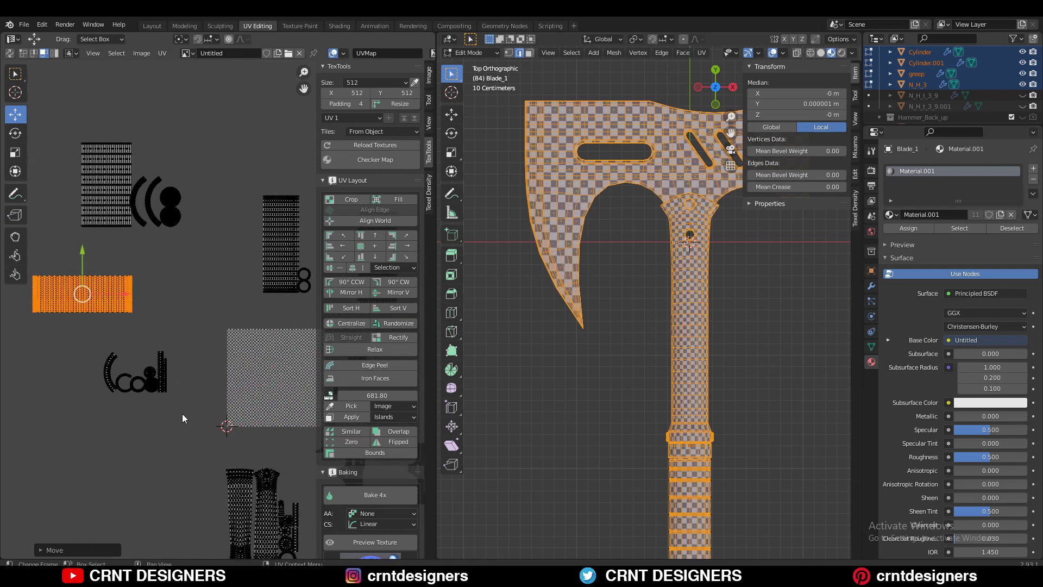
{"action": "middle_click_drag", "start_coordinate": [182, 414], "coordinate": [87, 301]}
{"action": "scroll", "coordinate": [86, 309], "scroll_direction": "up", "scroll_amount": 1}
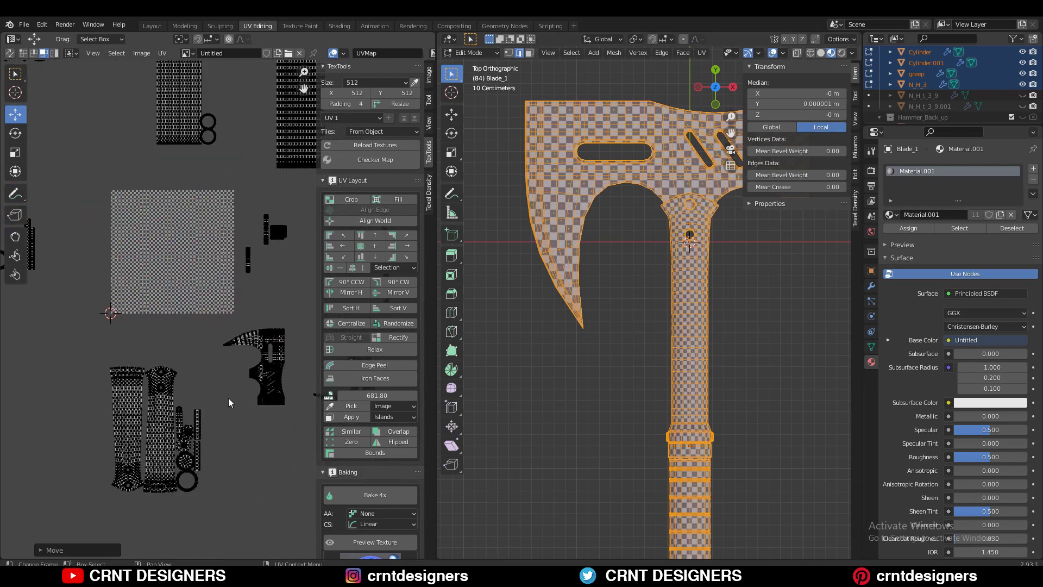
{"action": "middle_click_drag", "start_coordinate": [228, 402], "coordinate": [249, 341]}
{"action": "middle_click_drag", "start_coordinate": [301, 362], "coordinate": [286, 456]}
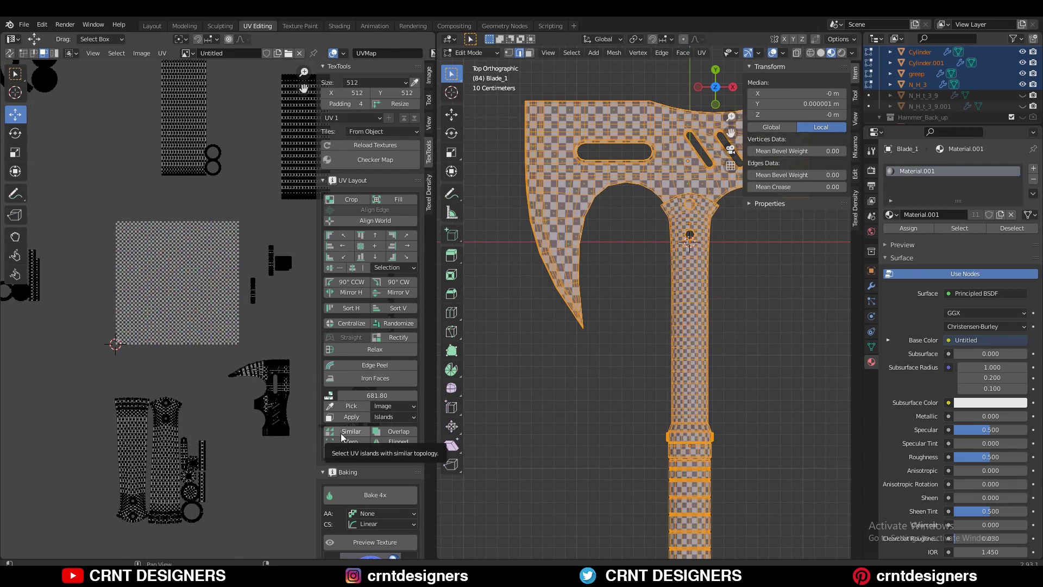
{"action": "left_click", "coordinate": [355, 429]}
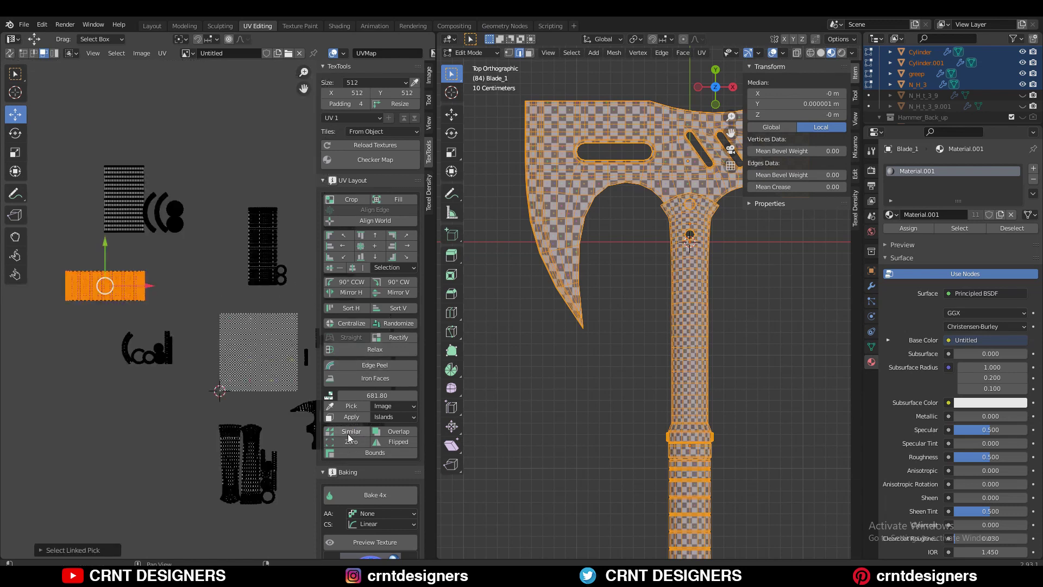
{"action": "left_click", "coordinate": [347, 434]}
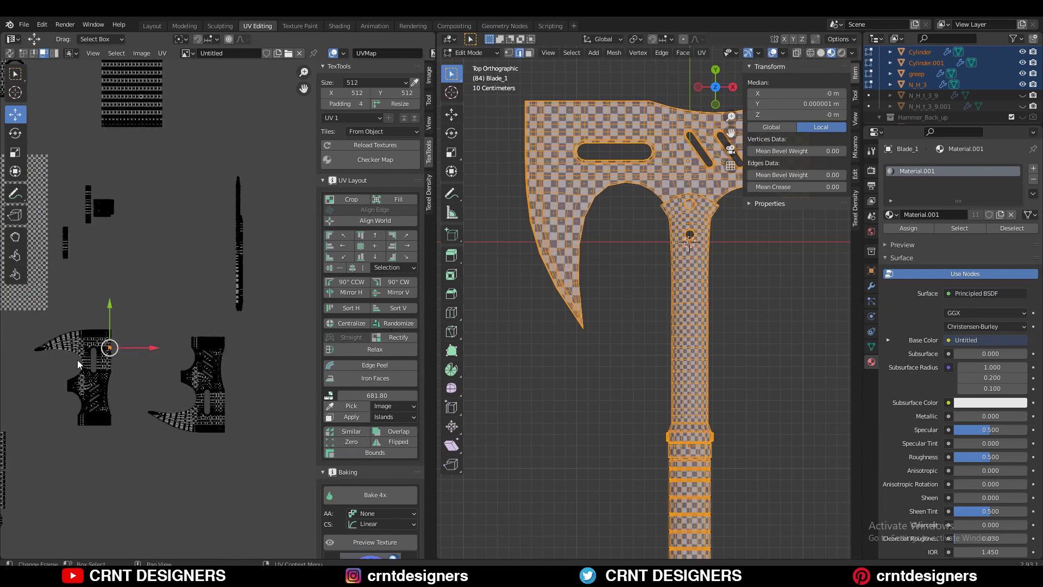
{"action": "key", "text": "l"}
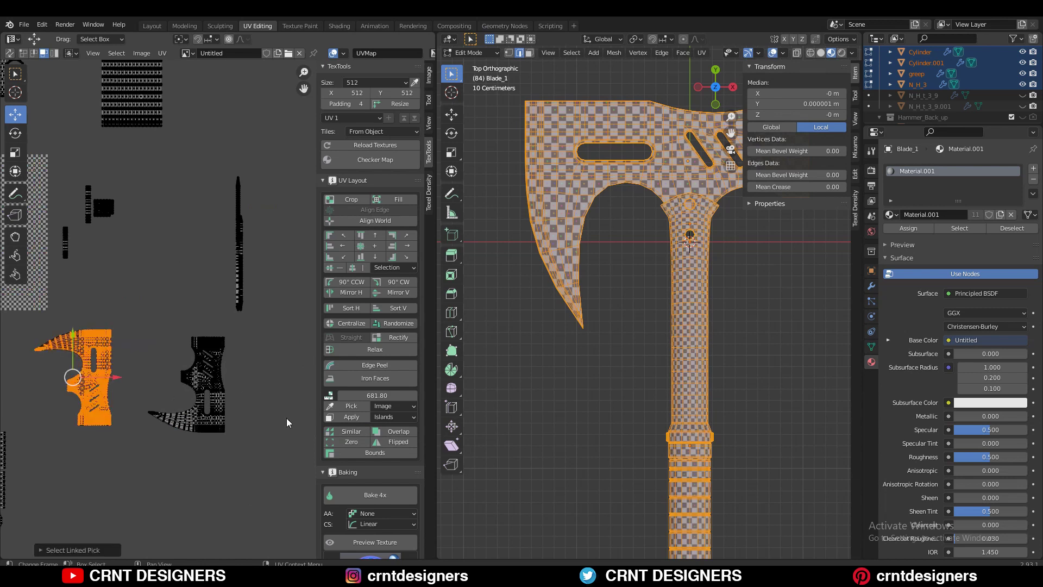
{"action": "left_click", "coordinate": [359, 432]}
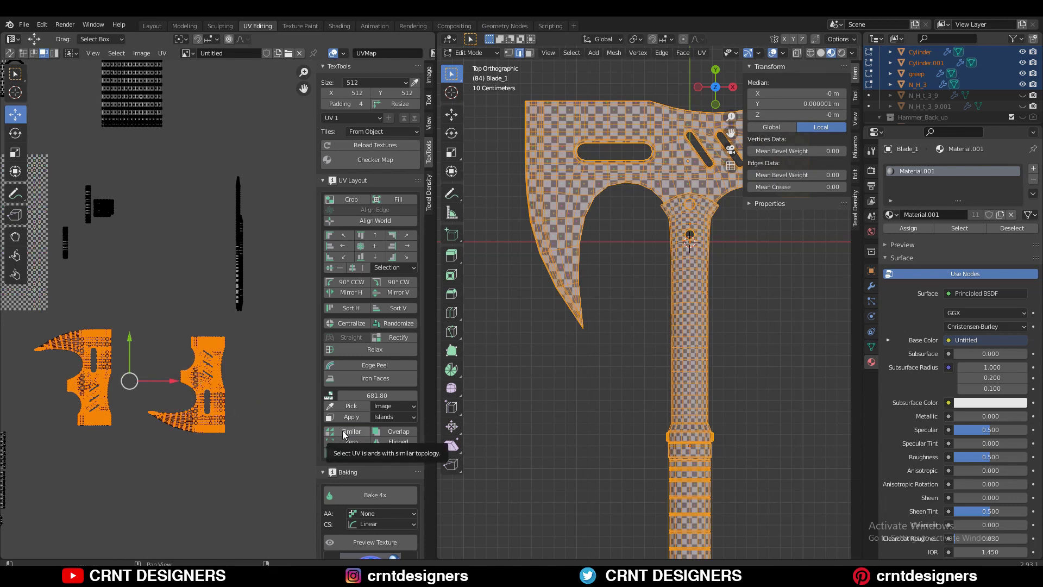
Switch to UV edge selection, select the axe head island nearer the tile, and reduce the selection to its bounds
{"action": "key", "text": "2"}
{"action": "key", "text": "alt+a"}
{"action": "scroll", "coordinate": [115, 344], "scroll_direction": "up", "scroll_amount": 2}
{"action": "middle_click_drag", "start_coordinate": [117, 339], "coordinate": [280, 285]}
{"action": "left_click_drag", "start_coordinate": [281, 227], "coordinate": [142, 451]}
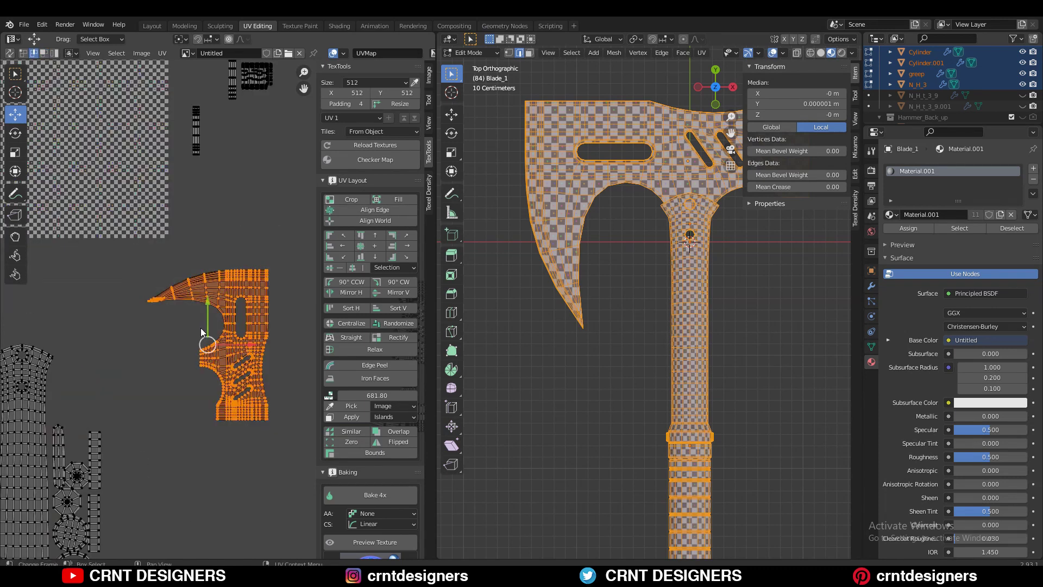
{"action": "left_click", "coordinate": [384, 454]}
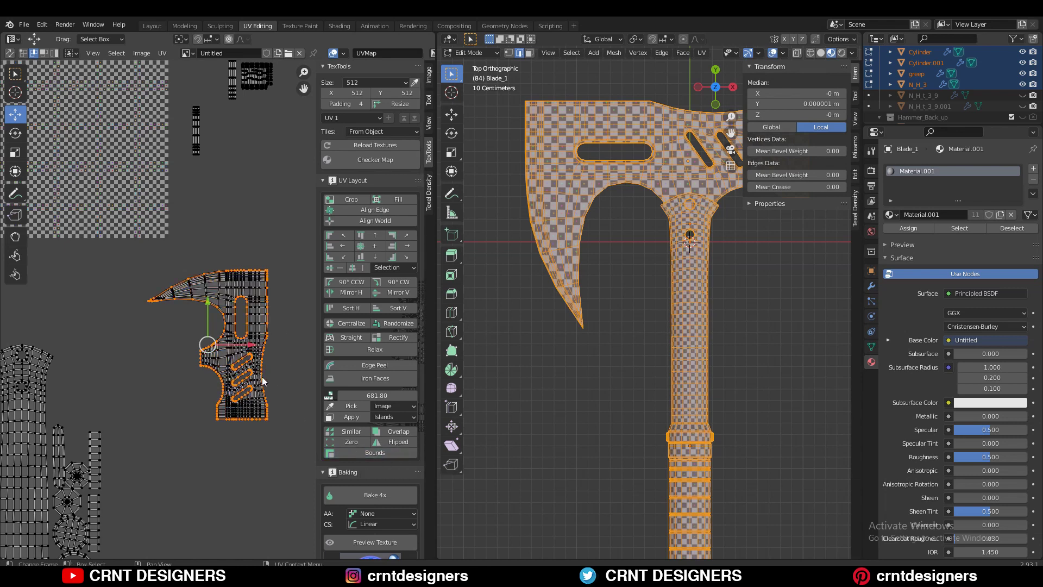
Select the tall block island above the small parts and limit its selection to the boundary edges with Bounds
{"action": "scroll", "coordinate": [262, 381], "scroll_direction": "down", "scroll_amount": 4}
{"action": "scroll", "coordinate": [179, 159], "scroll_direction": "up", "scroll_amount": 3}
{"action": "middle_click_drag", "start_coordinate": [178, 159], "coordinate": [111, 352]}
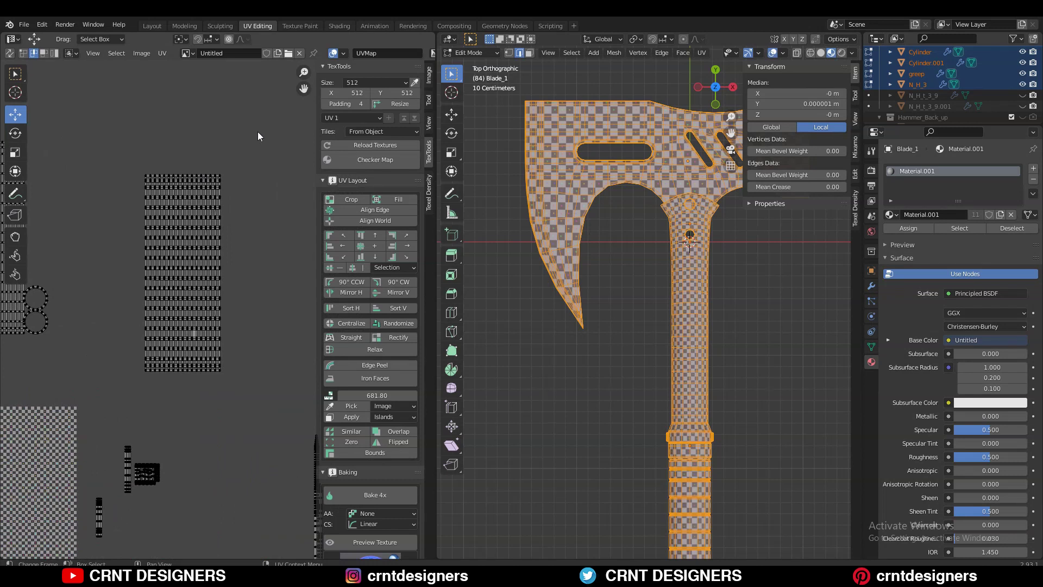
{"action": "left_click_drag", "start_coordinate": [257, 131], "coordinate": [102, 400]}
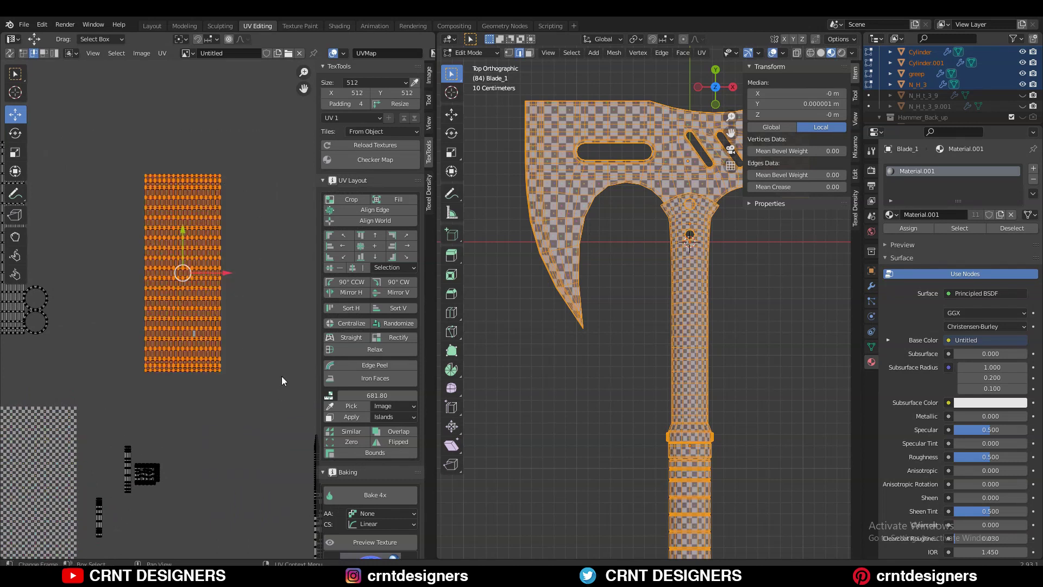
{"action": "left_click", "coordinate": [359, 452]}
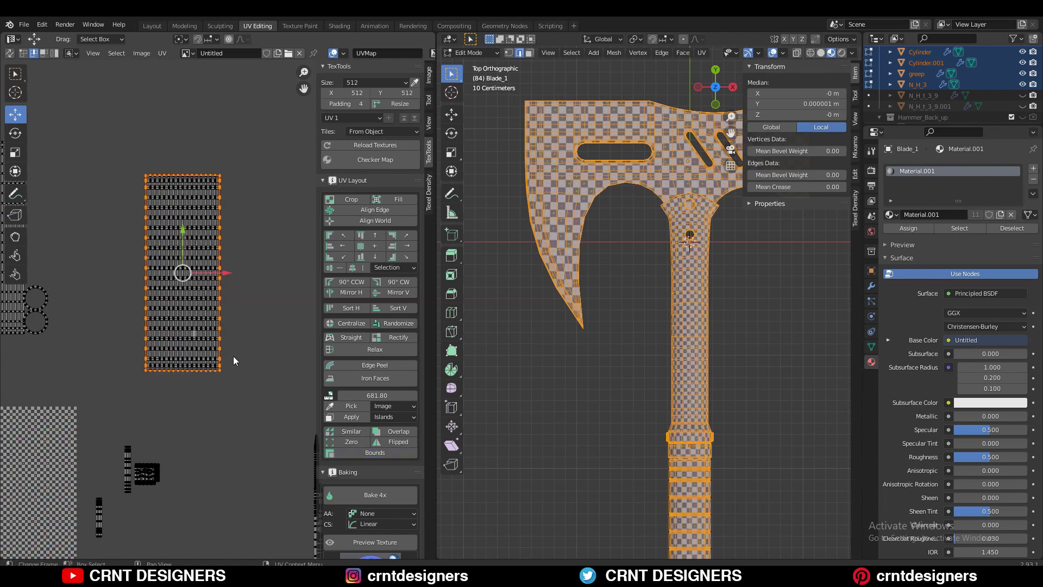